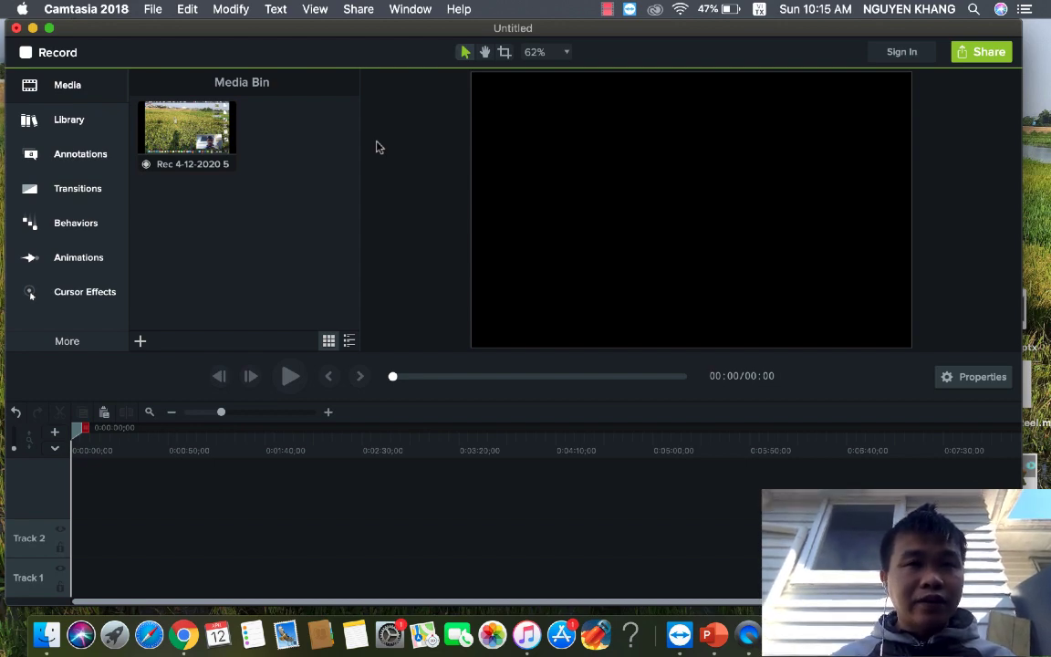
- Minimize the untitled Camtasia 2018 project window to reveal the desktop
left_click(32, 27)
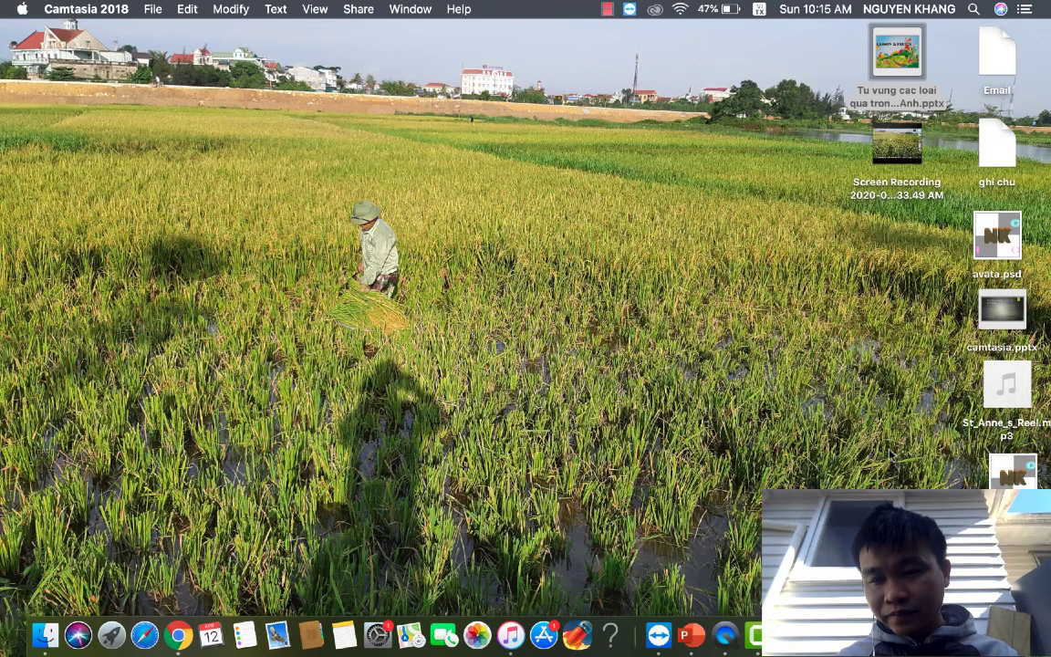
- Copy slide 1 of the camtasia presentation in PowerPoint, then return to Camtasia
left_click(692, 635)
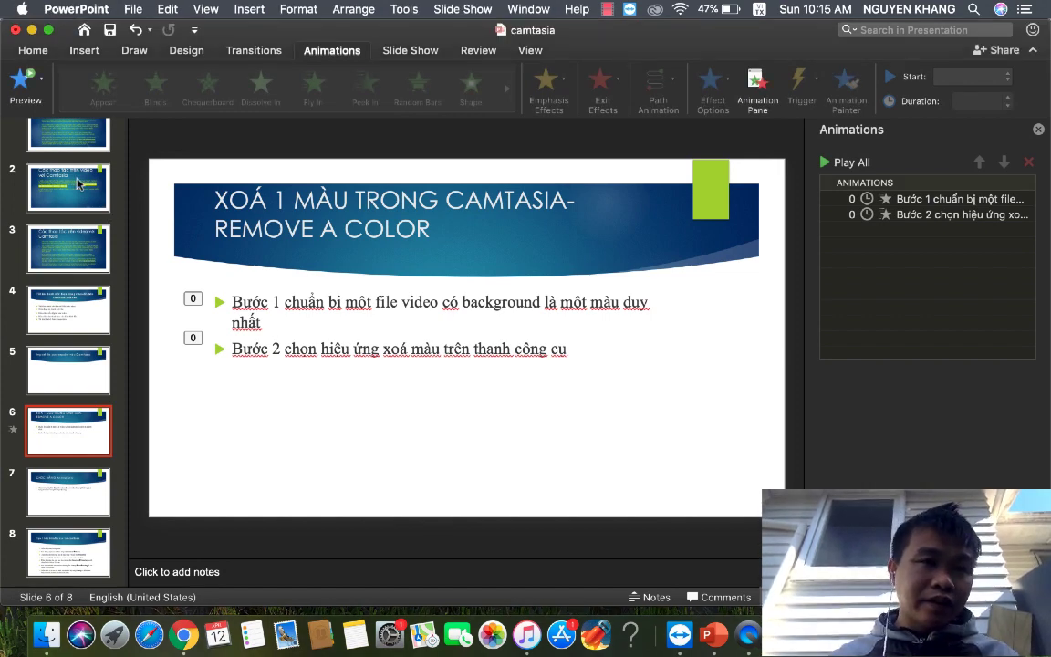
left_click(72, 137)
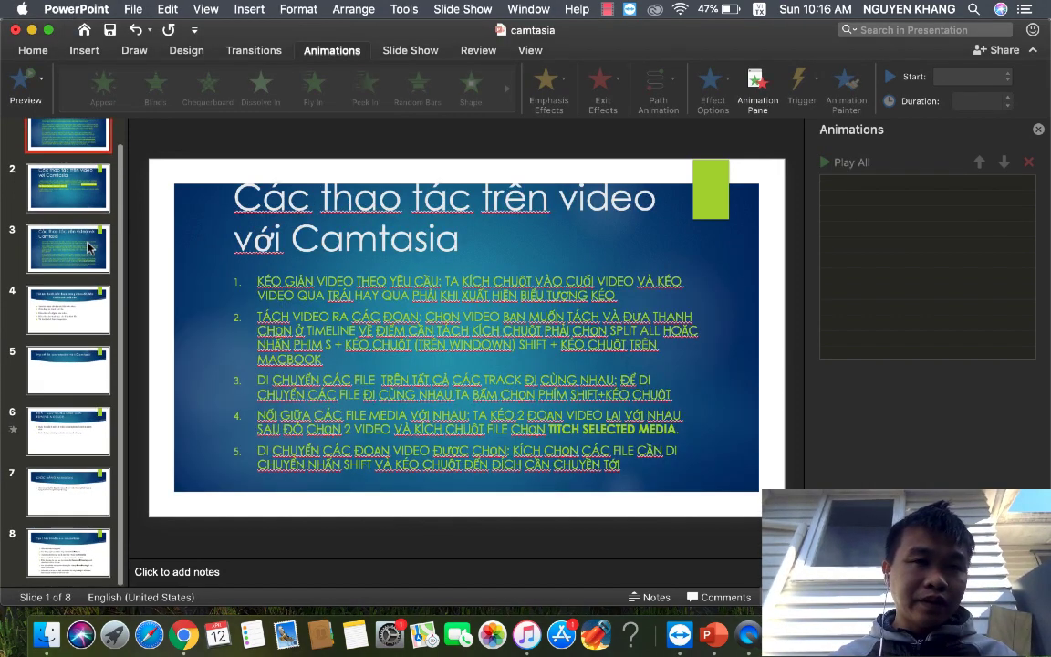
key("super+c")
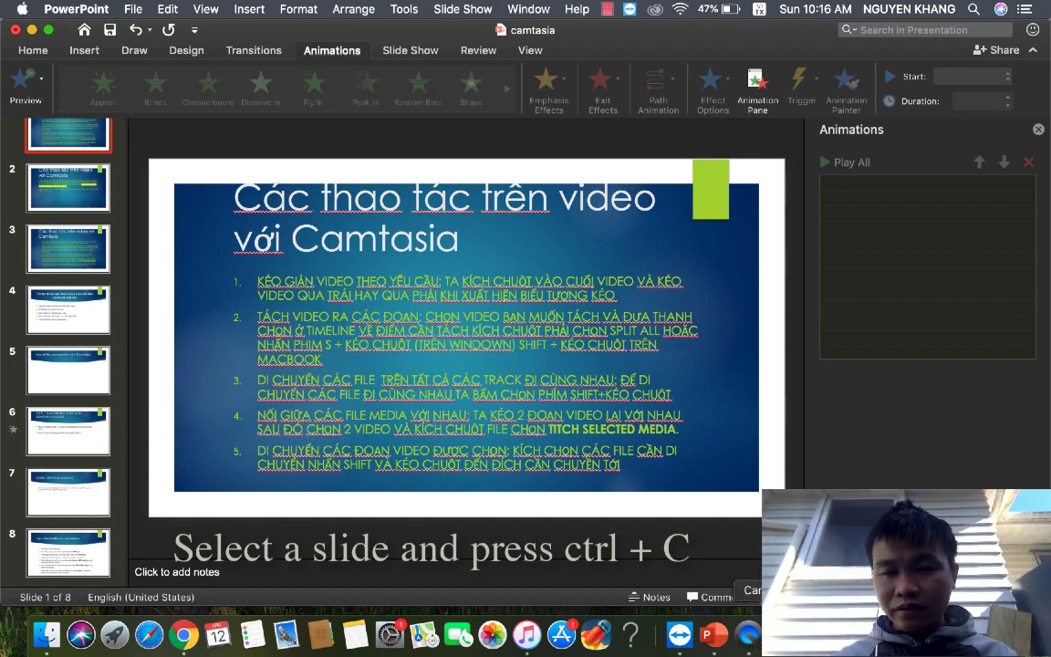
left_click(748, 634)
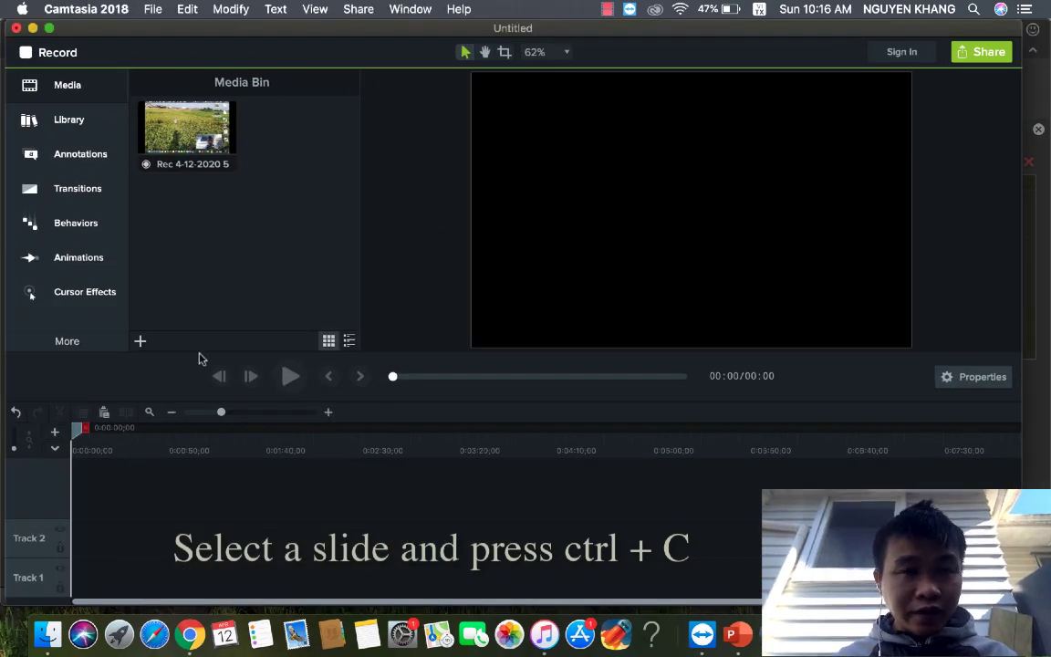
- Paste the copied slide onto Track 1 and resize it to nearly fill the canvas
key("ctrl+v")
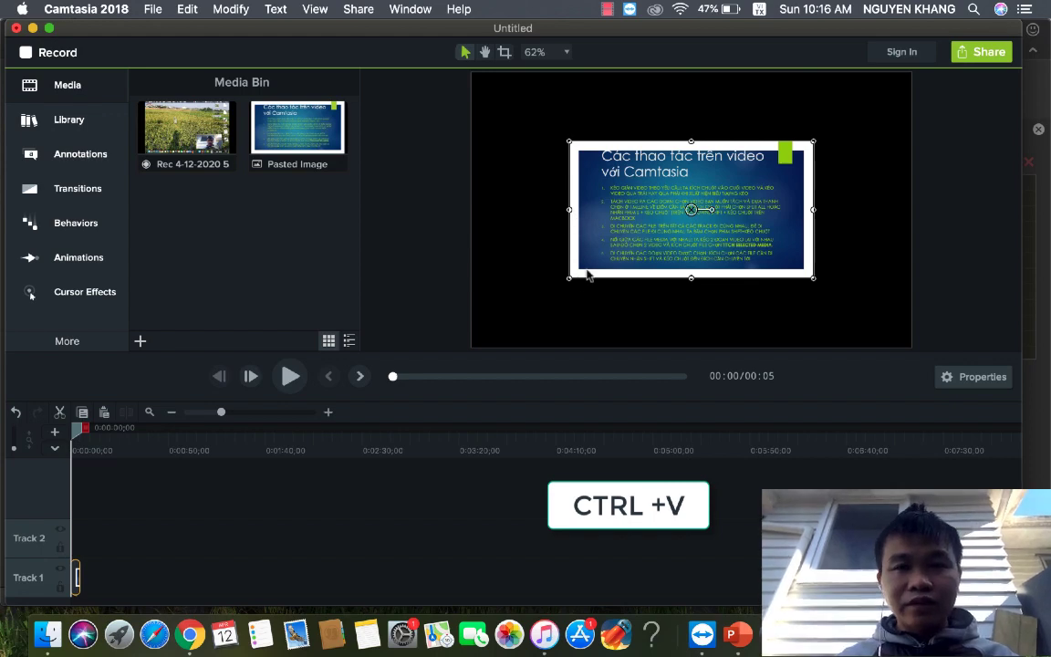
left_click_drag(569, 279, 460, 339)
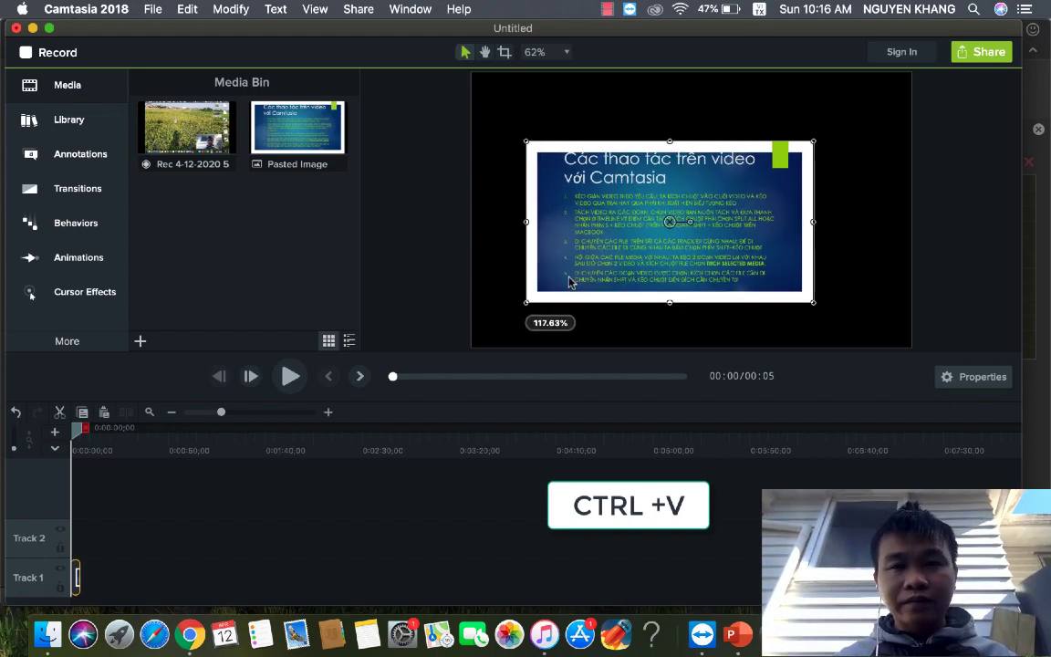
left_click_drag(815, 142, 829, 134)
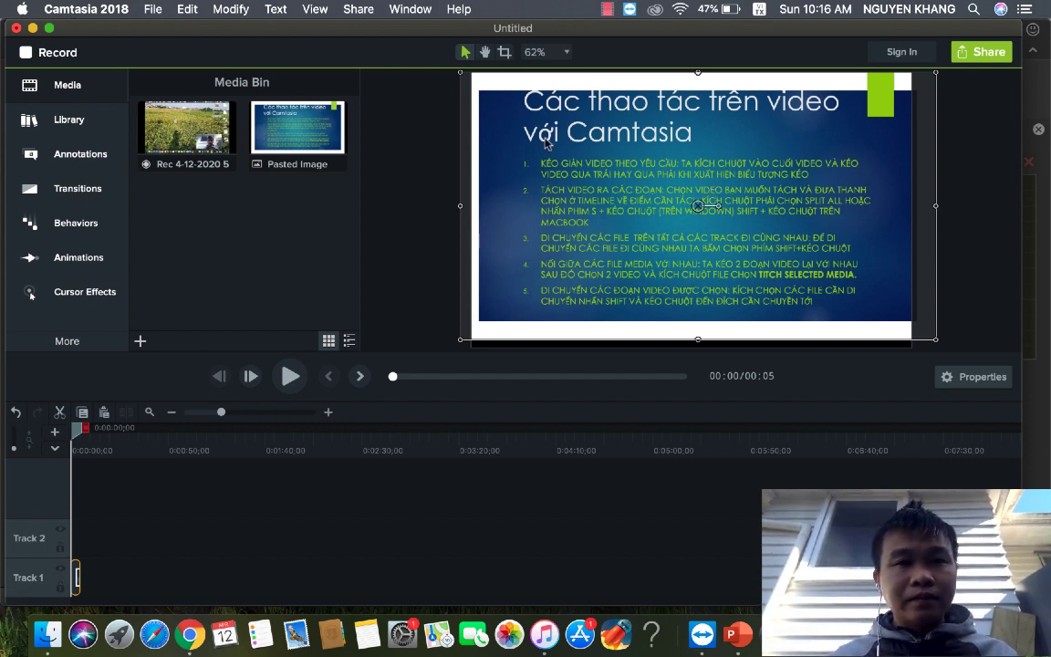
mouse_move(463, 342)
left_mouse_down()
mouse_move(475, 344)
mouse_move(471, 334)
left_mouse_up()
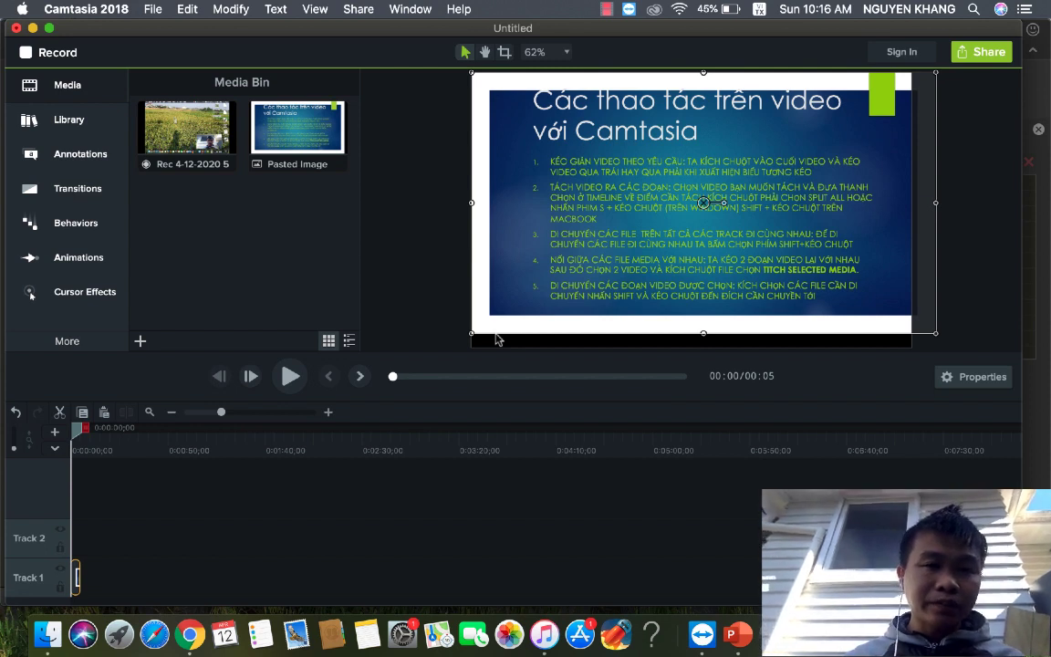
- Open the File > Import > Media... browser, then bring PowerPoint's camtasia presentation forward
left_click(141, 342)
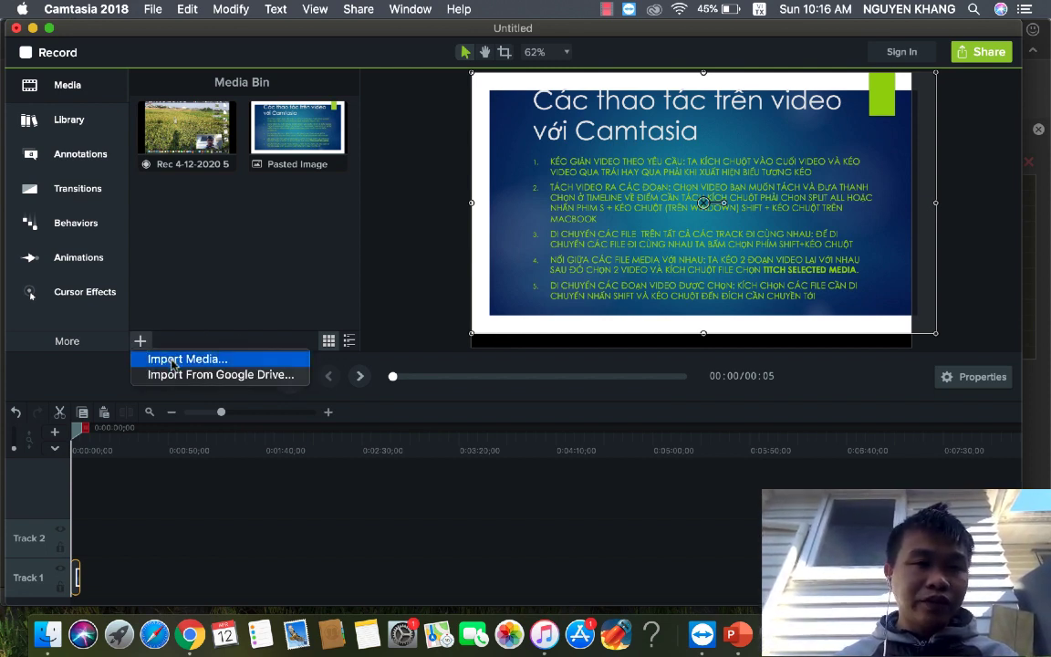
left_click(151, 10)
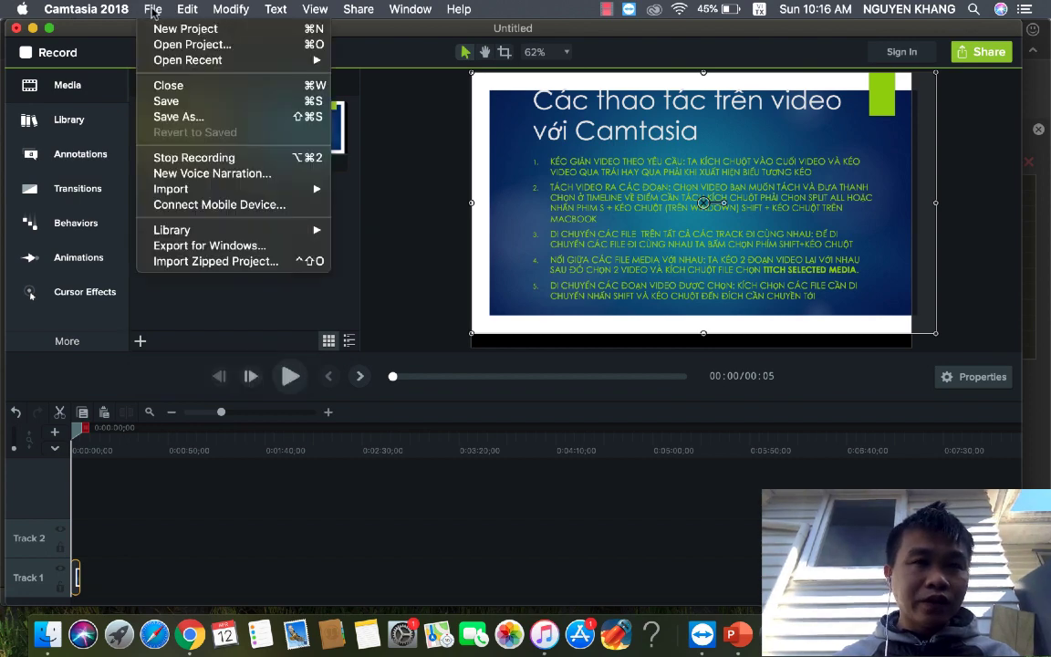
mouse_move(228, 187)
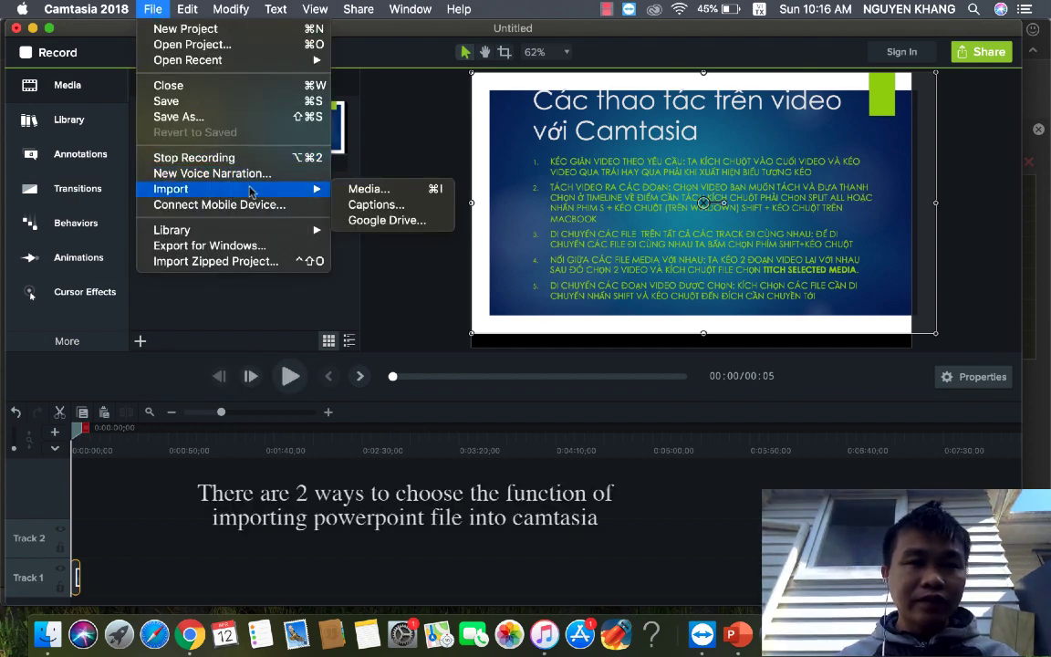
left_click(387, 191)
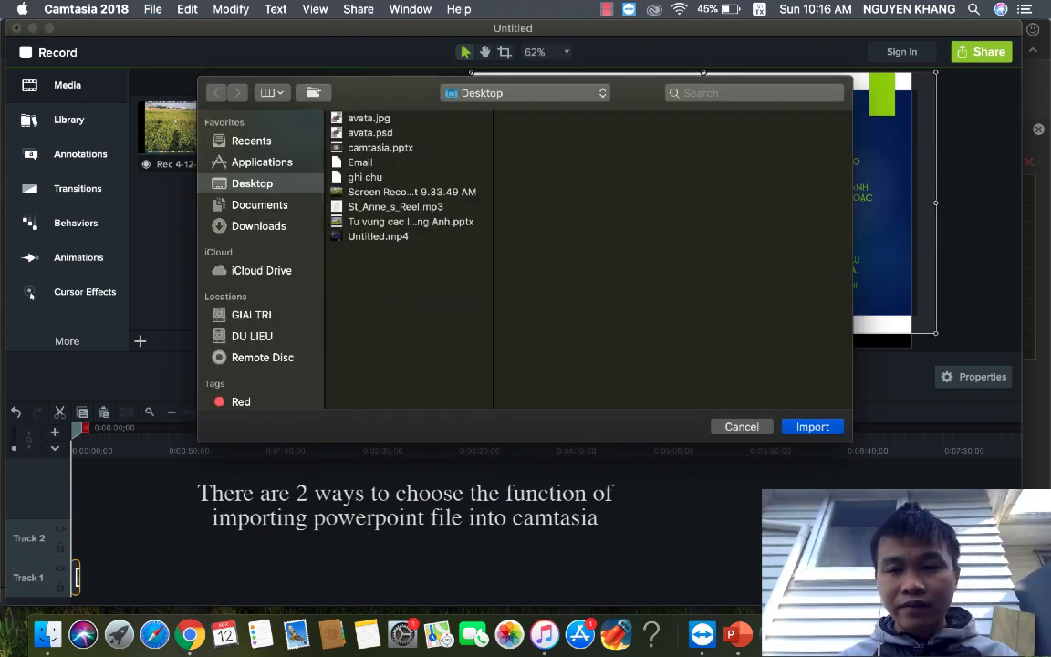
left_click(739, 641)
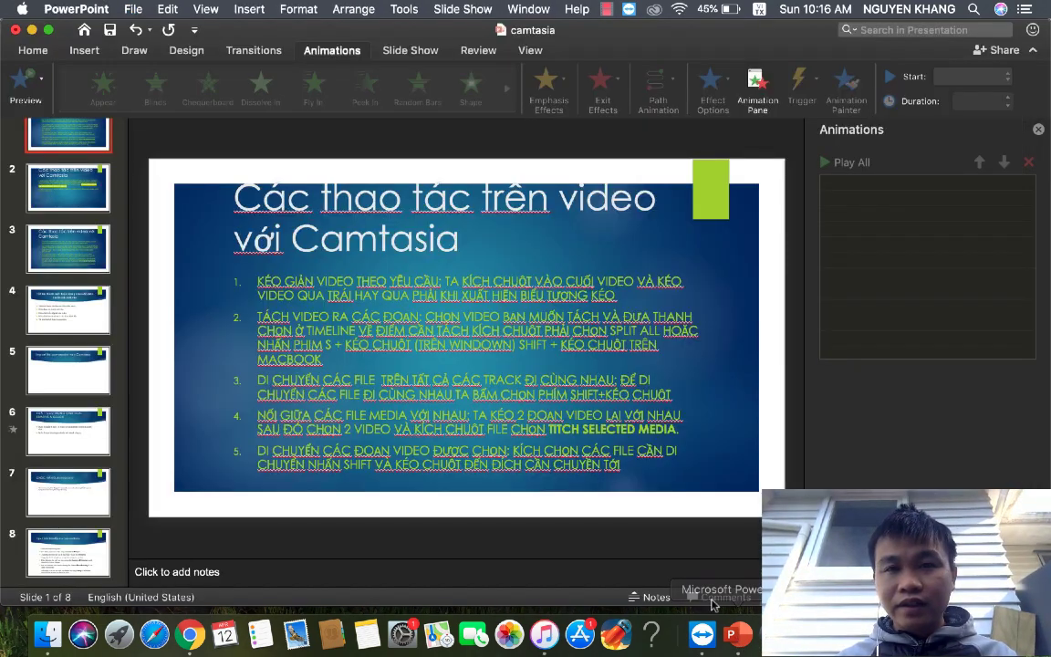
- Close the camtasia presentation in PowerPoint without saving changes
left_click(13, 29)
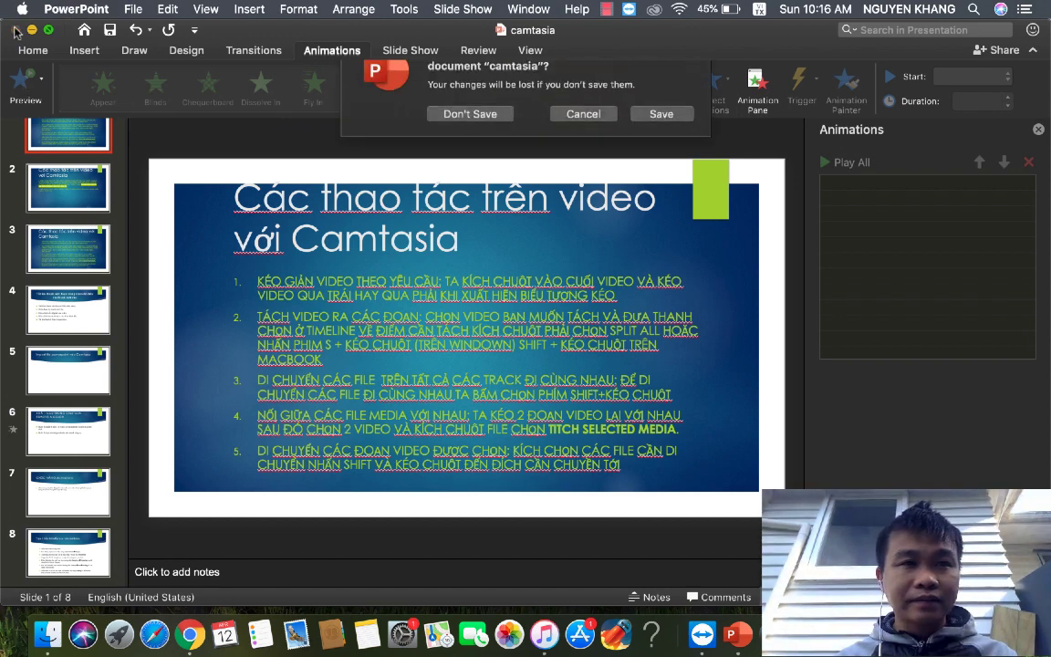
left_click(473, 143)
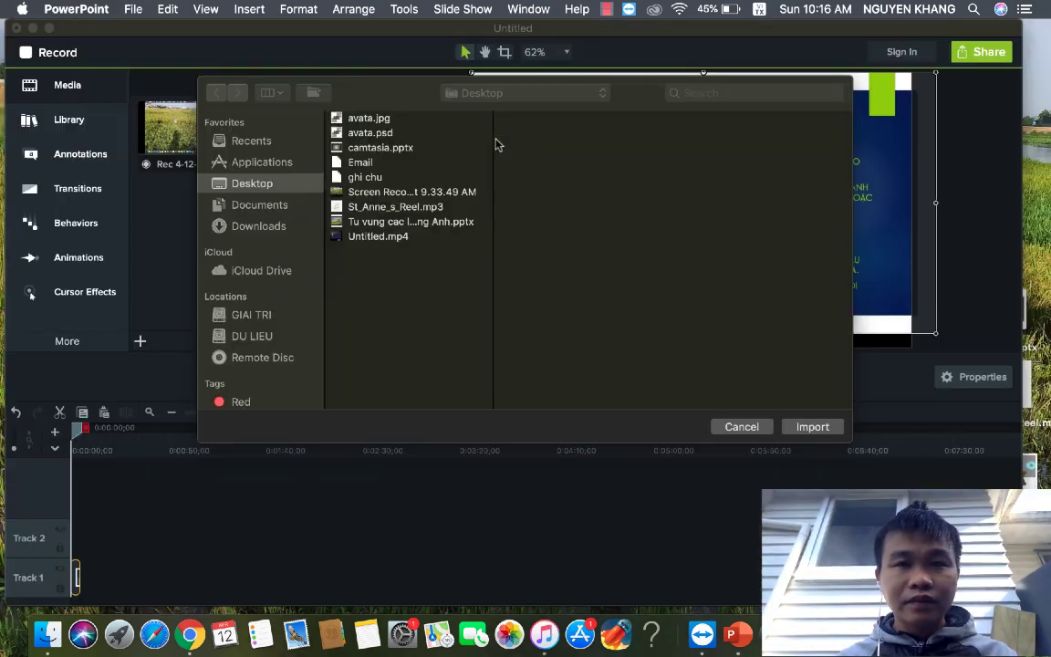
- Import Tu vung cac loai qua trong tieng Anh.pptx as a read-only copy, keeping all slides
left_click(402, 222)
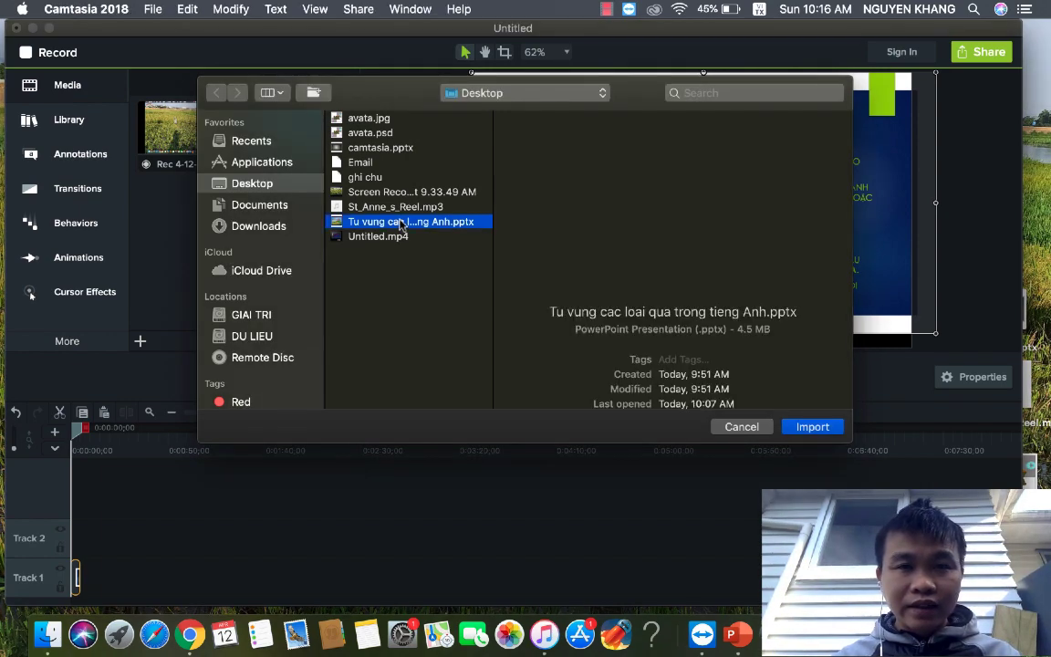
left_click(811, 427)
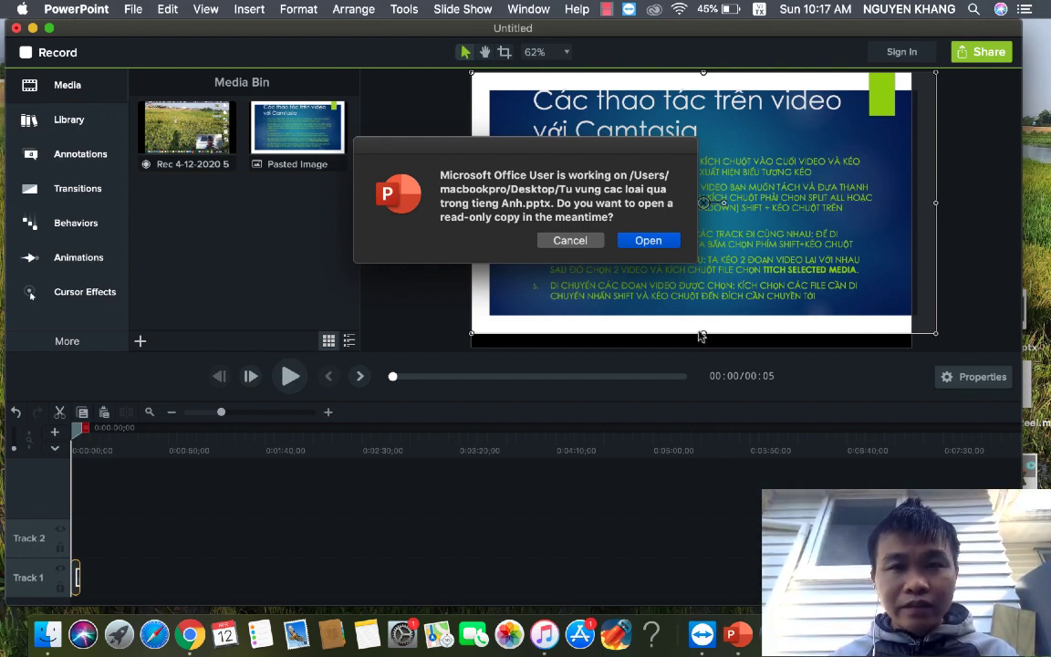
left_click(649, 240)
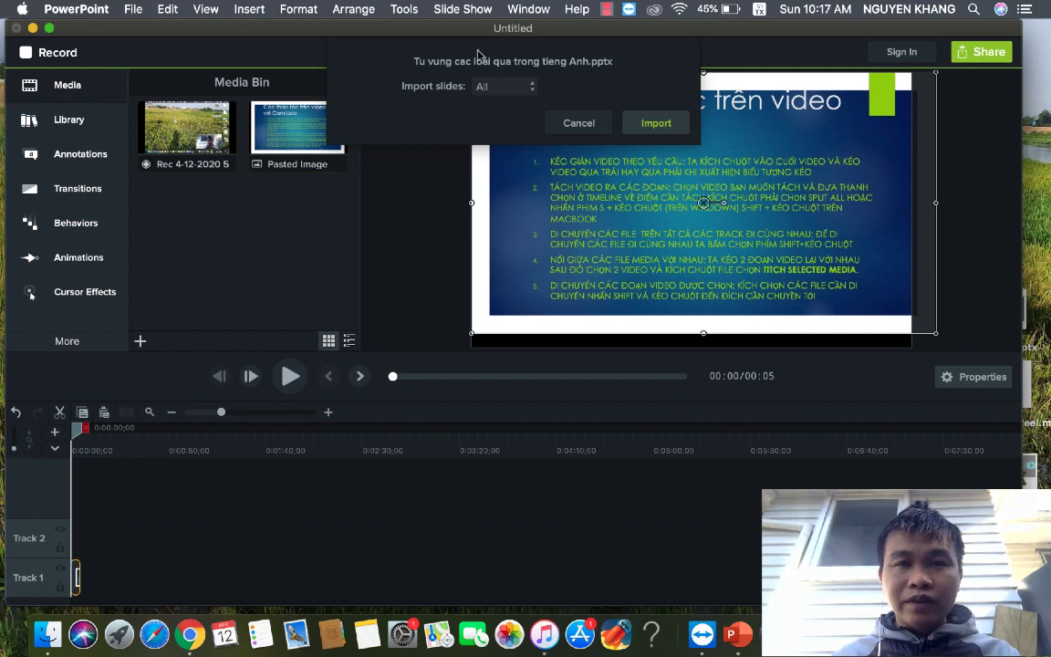
left_click(534, 89)
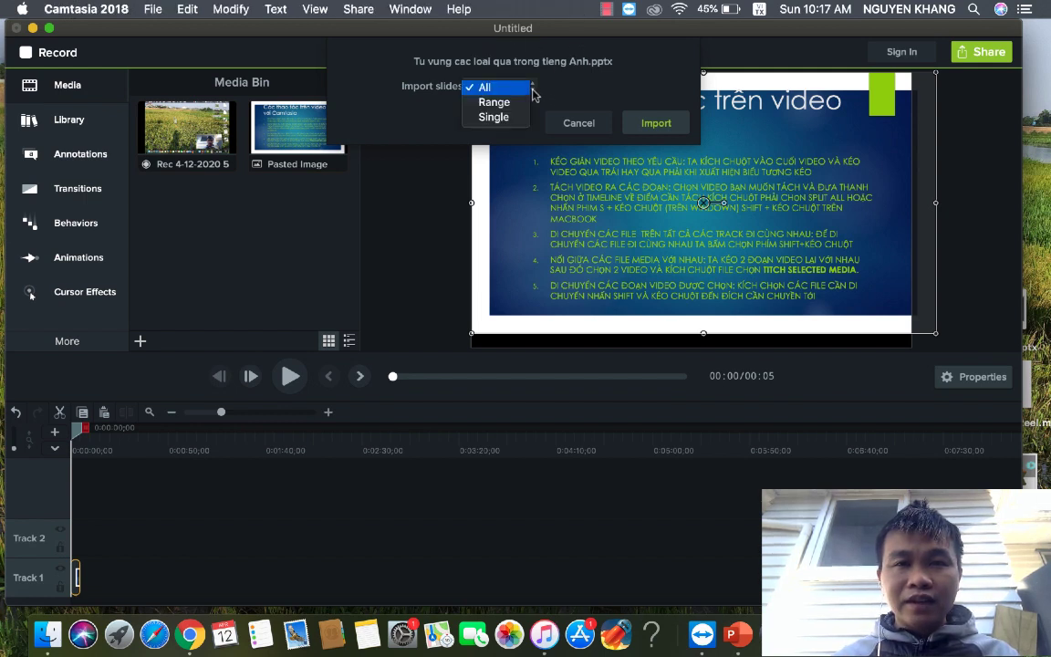
left_click(588, 96)
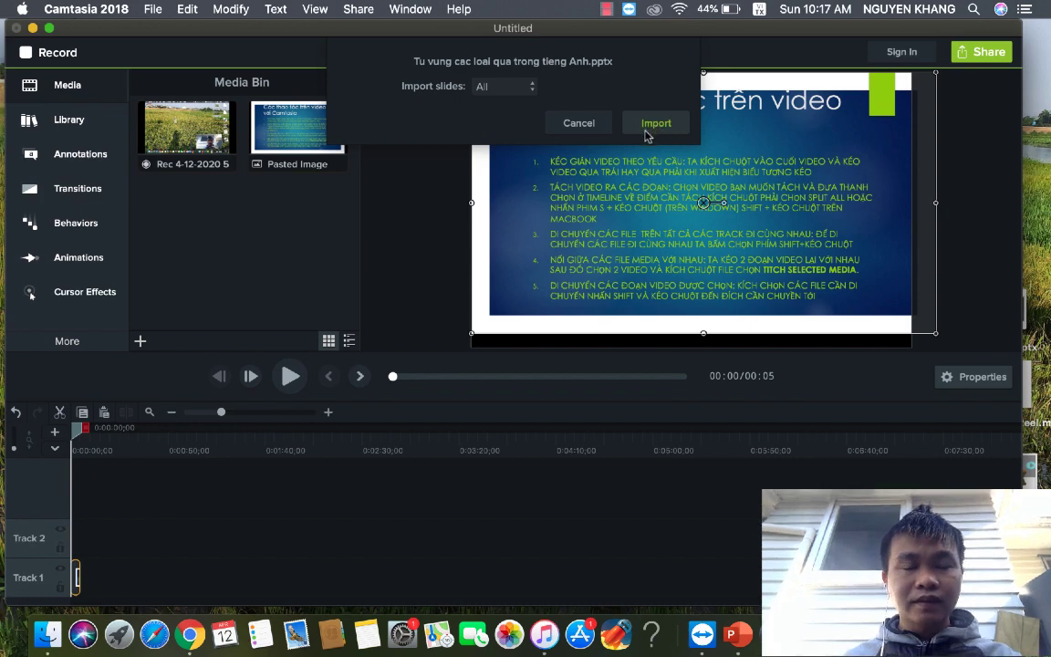
- Import all of the presentation's slides into the Media Bin
left_click(655, 123)
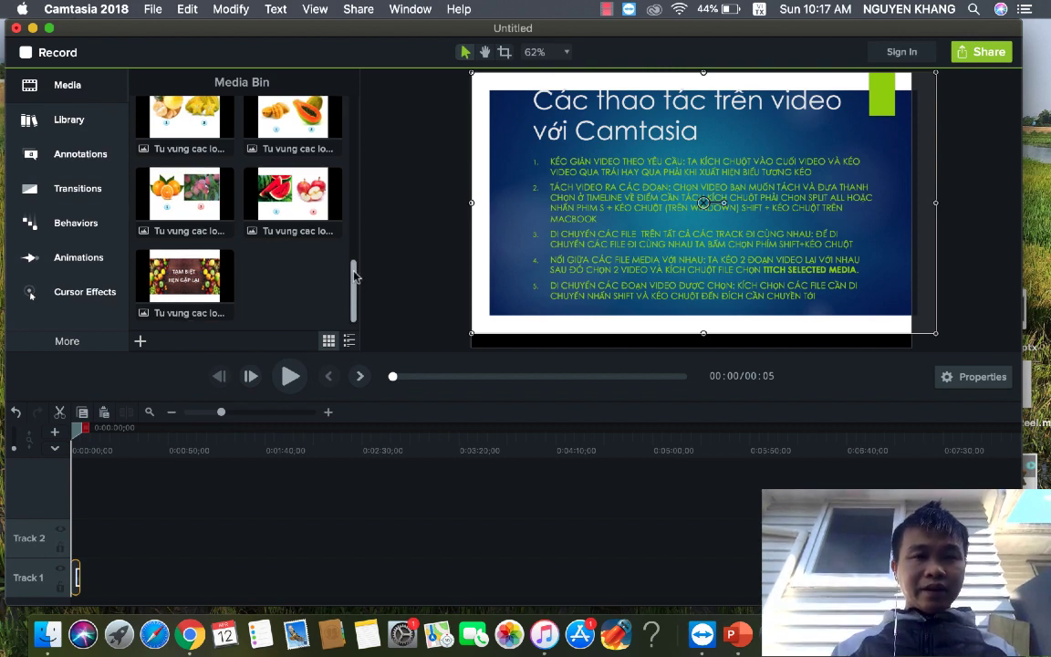
left_click_drag(358, 283, 353, 106)
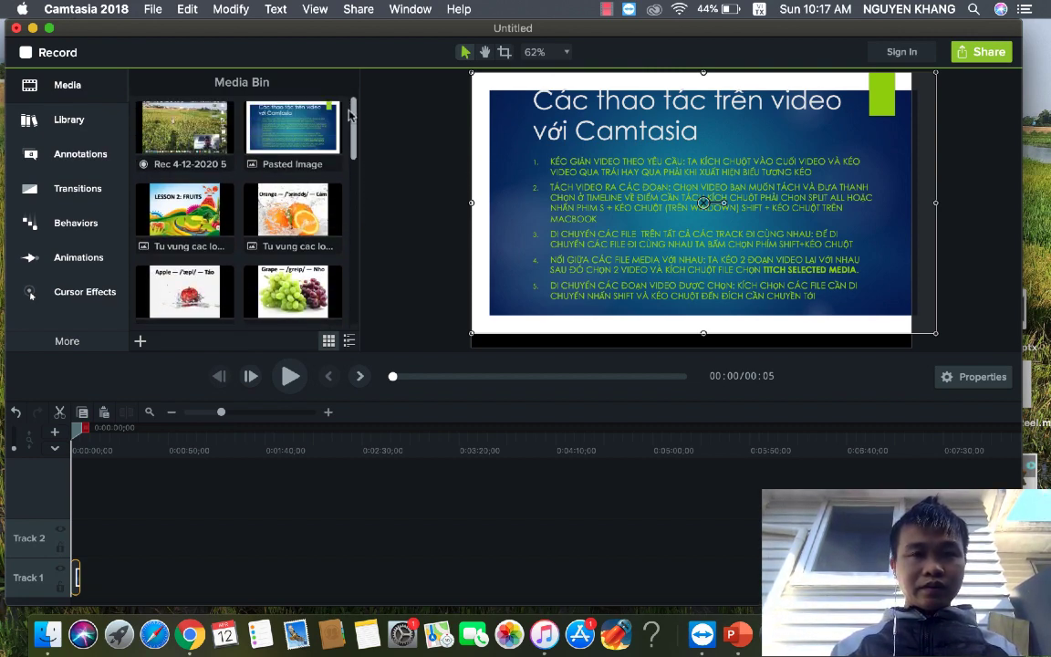
scroll(237, 182, "down", 2)
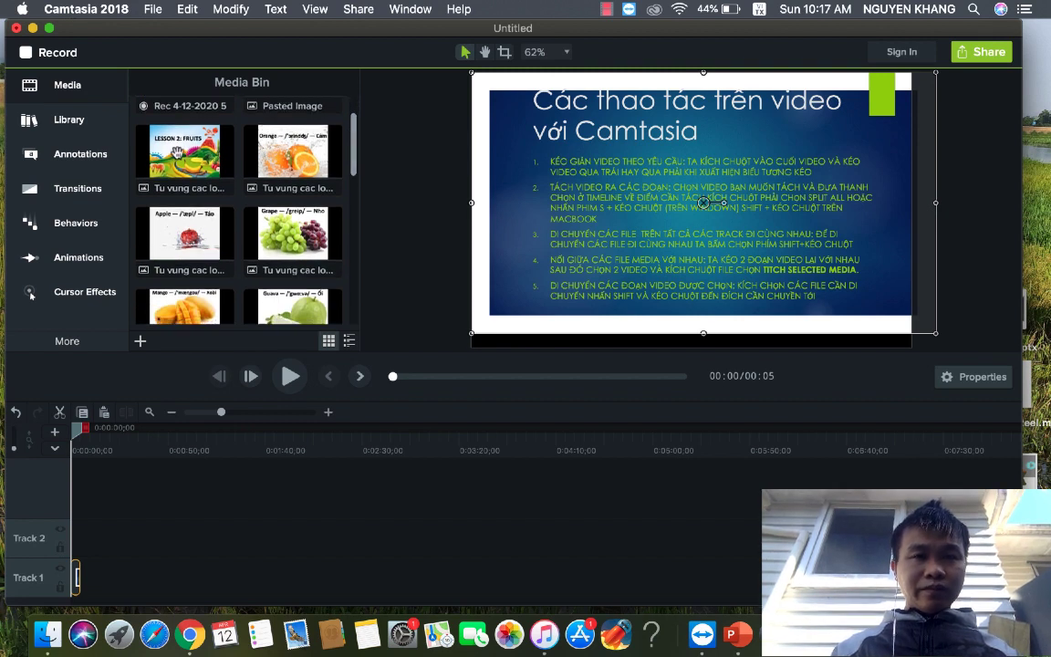
- Place the LESSON 2: FRUITS, Orange, Grape, Apple, Mango and Guava slides on Track 2
left_click(178, 152)
left_click(269, 144, "super")
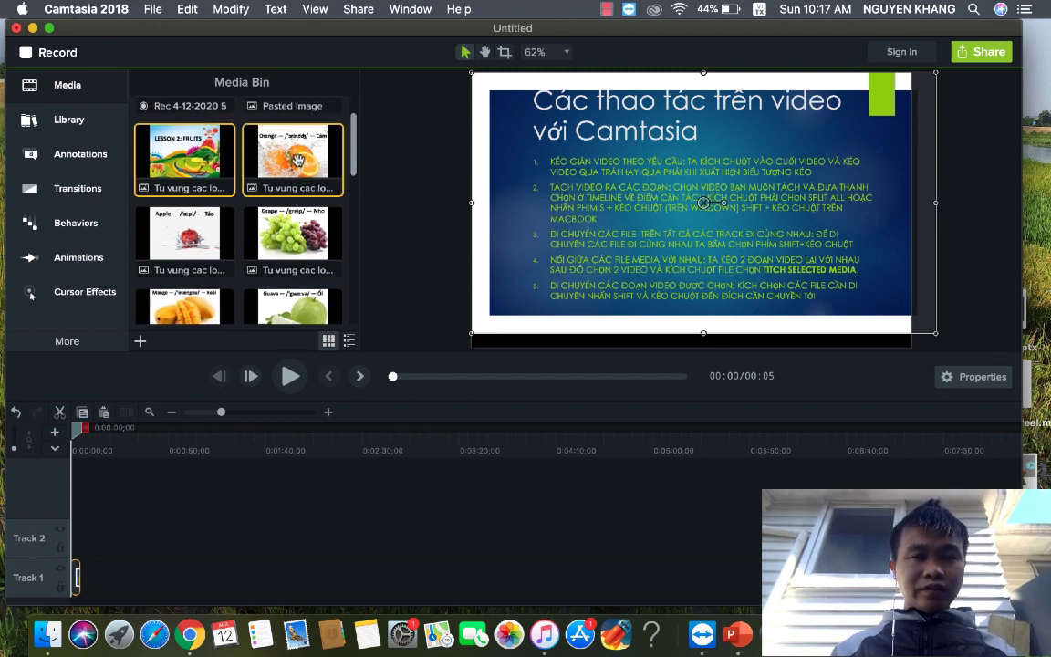
left_click(260, 203, "super")
left_click(174, 214, "super")
scroll(193, 288, "down", 1)
left_click(191, 285, "super")
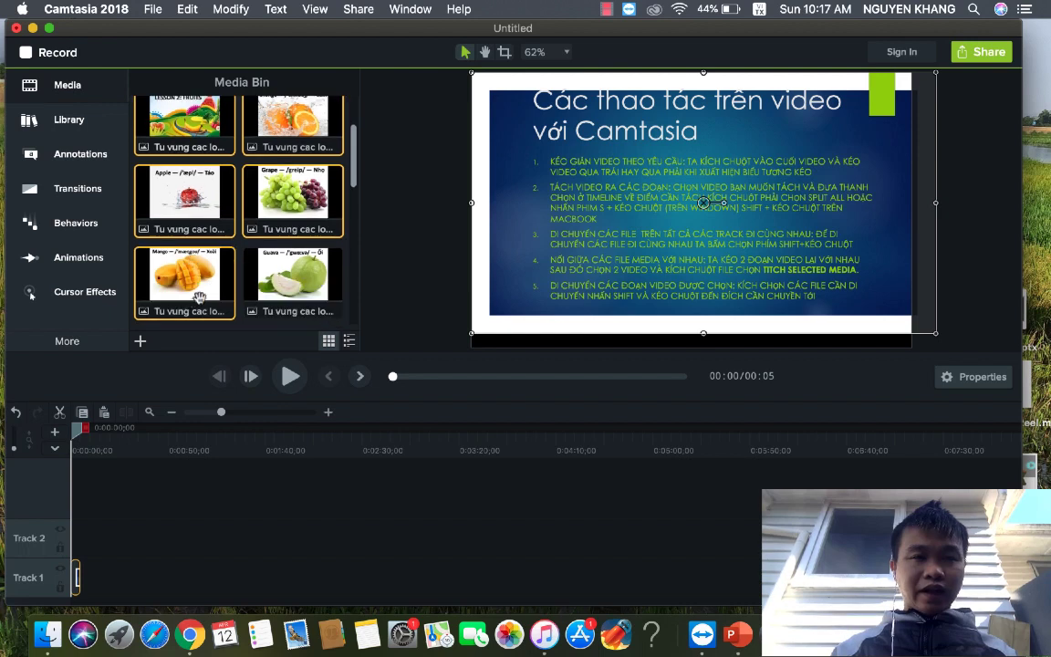
left_click(265, 269, "super")
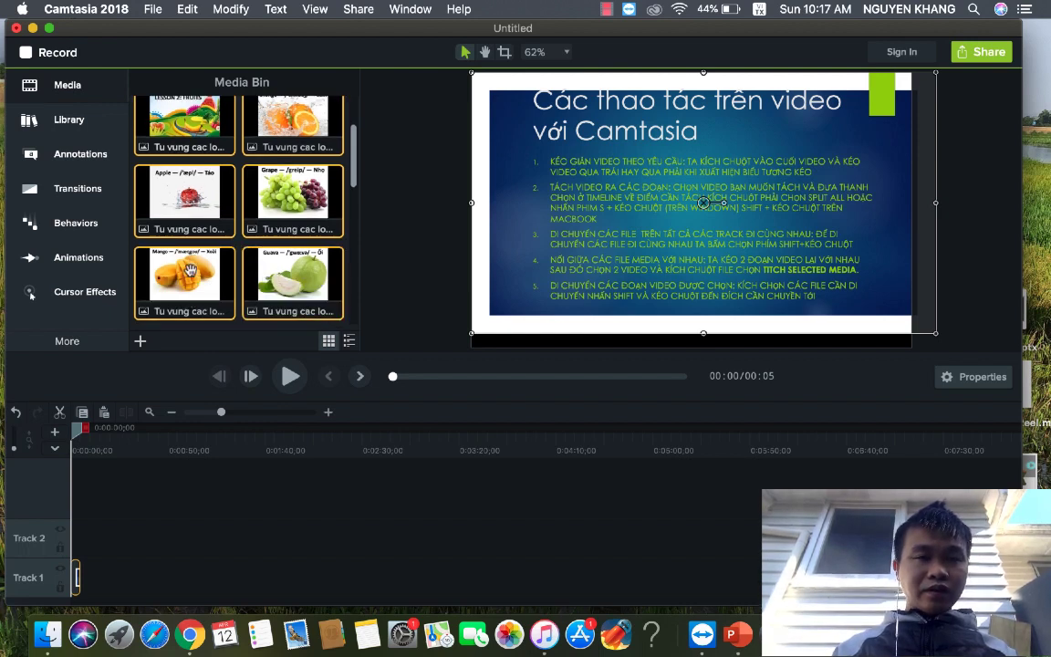
left_click_drag(190, 270, 136, 488)
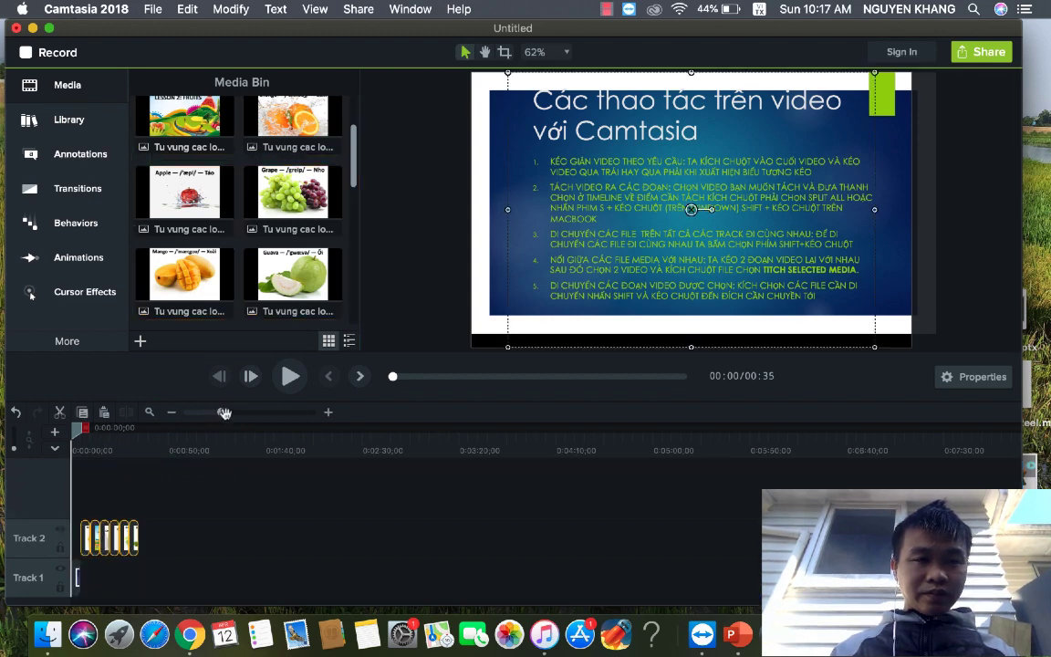
left_click_drag(223, 413, 241, 412)
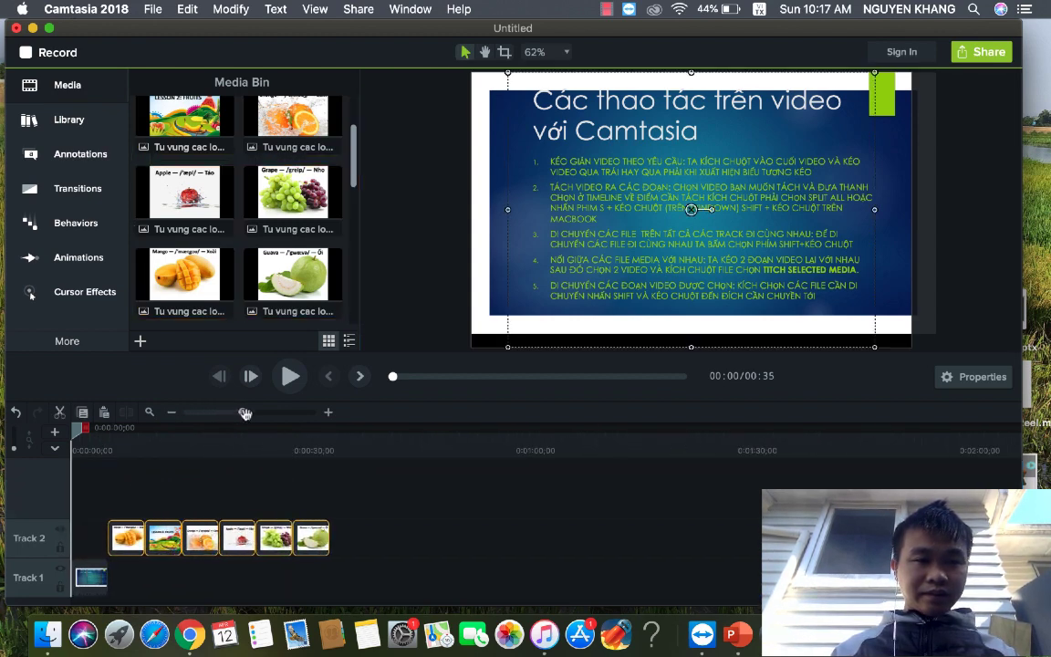
left_click(91, 576)
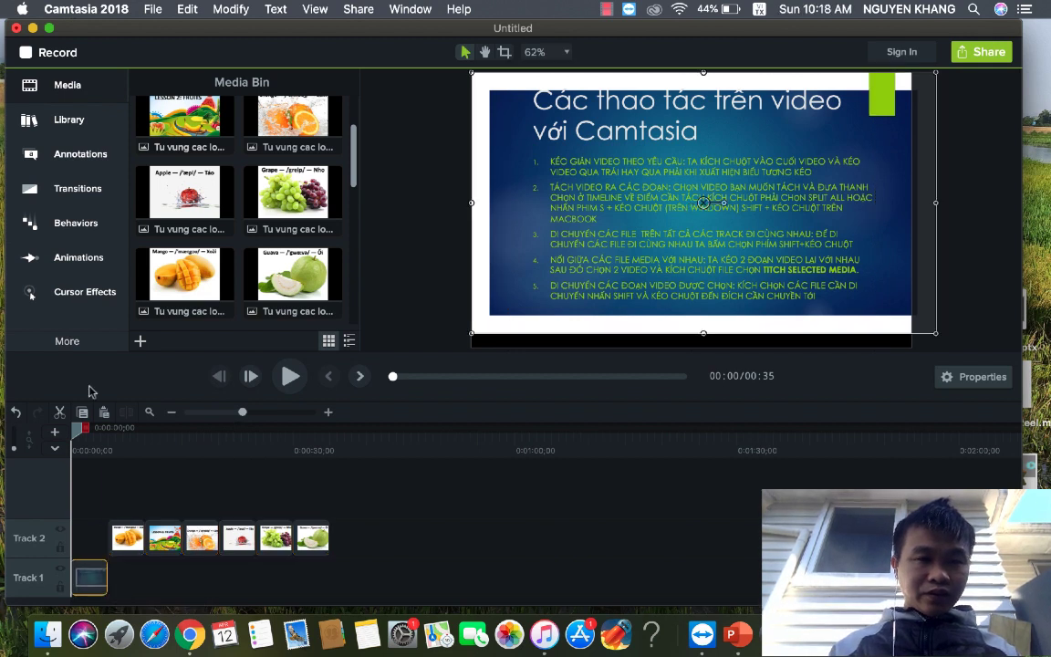
- Delete the pasted instructions clip from Track 1 and select the first Mango clip
left_click(59, 412)
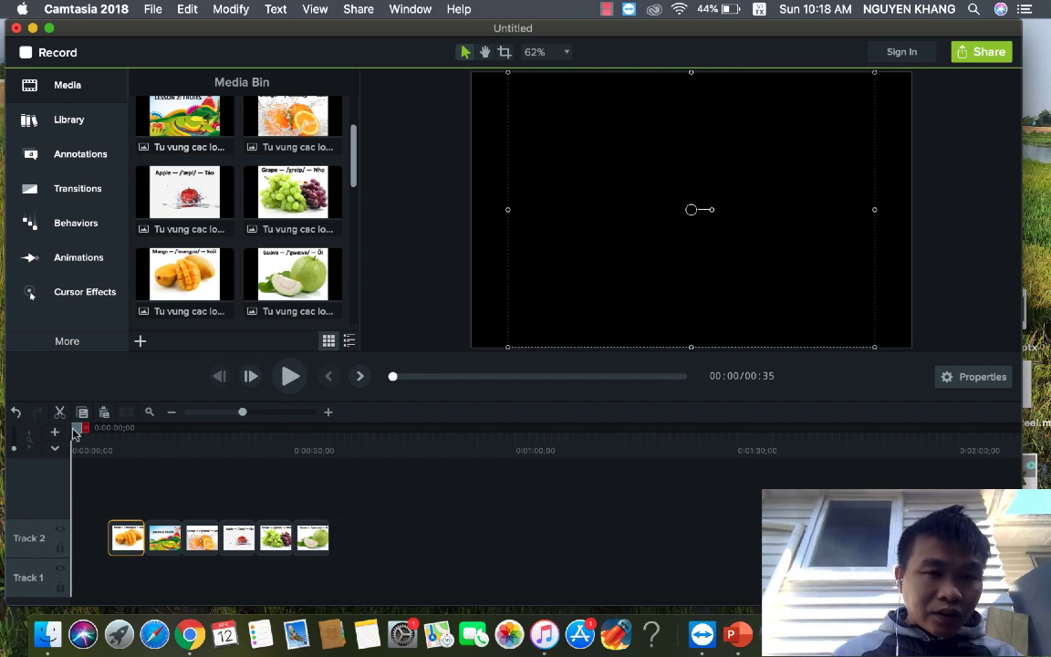
left_click_drag(75, 435, 108, 436)
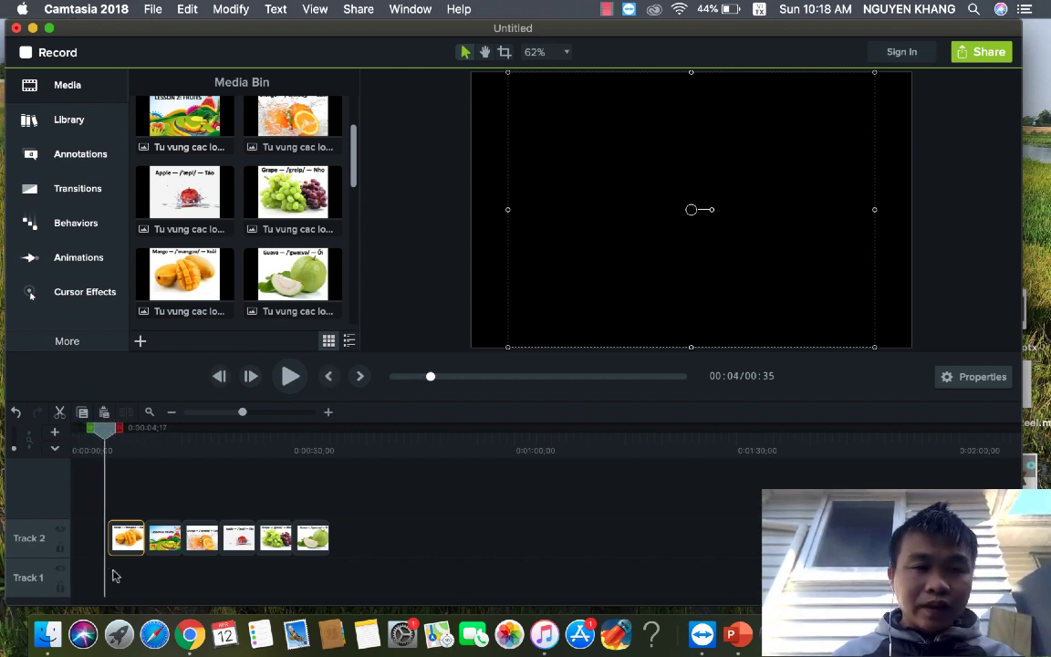
left_click_drag(127, 546, 129, 540)
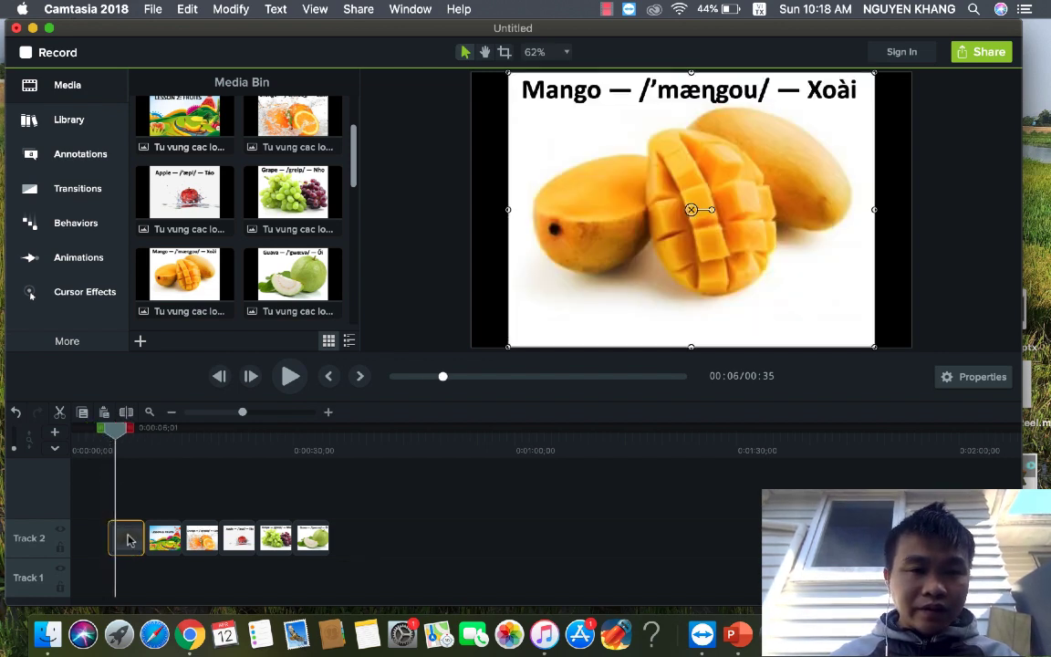
right_click(128, 540)
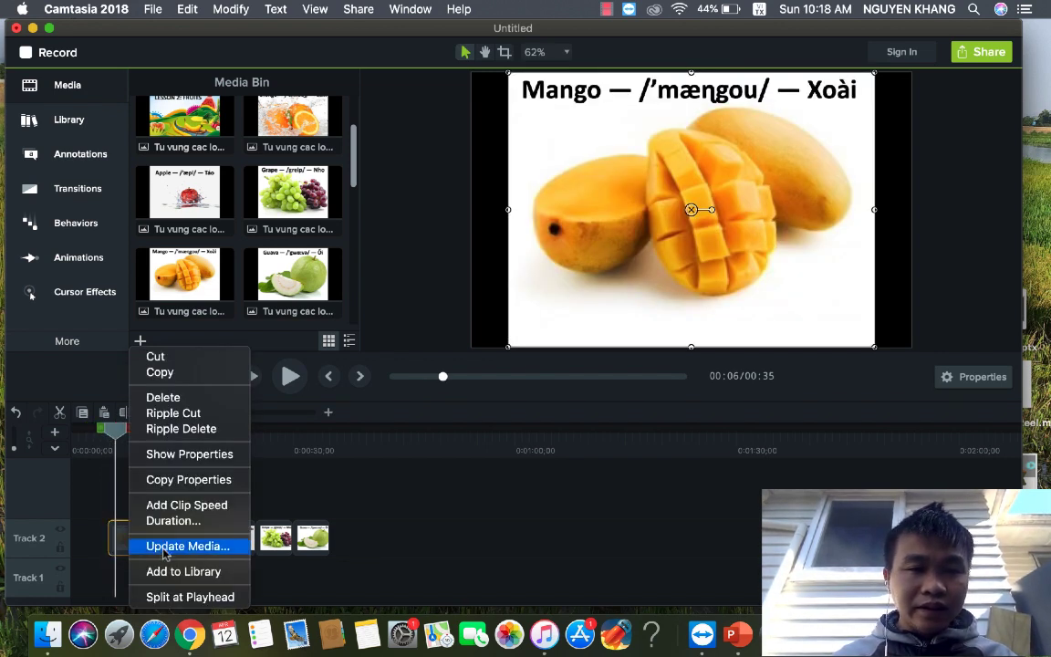
- Set the opening Mango clip on Track 2 to a 5-second duration
left_click(126, 541)
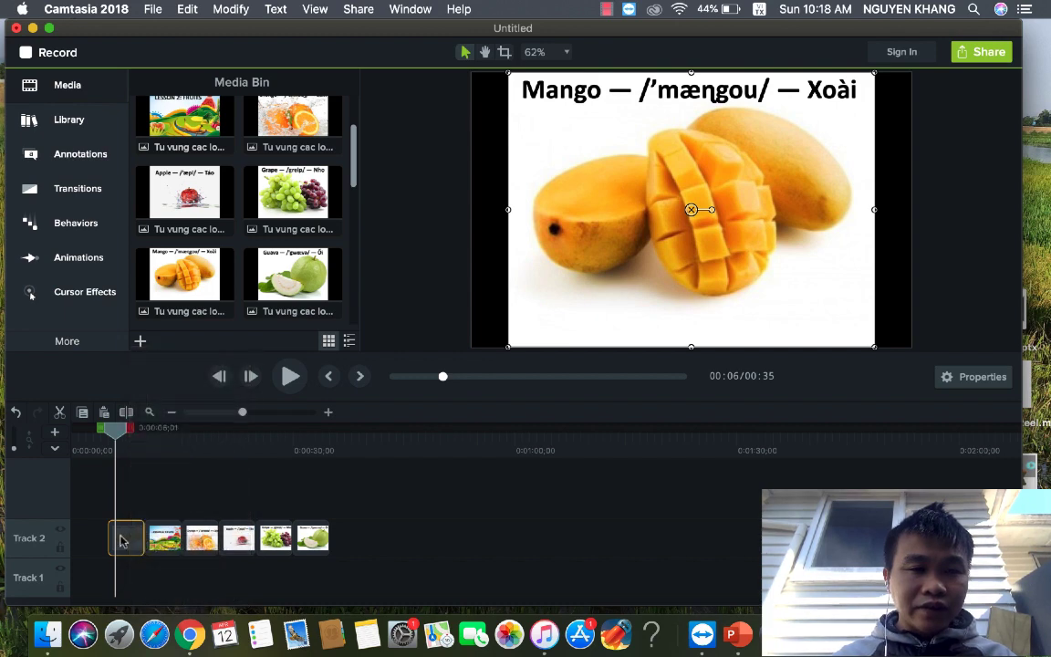
right_click(121, 539)
left_click(146, 518)
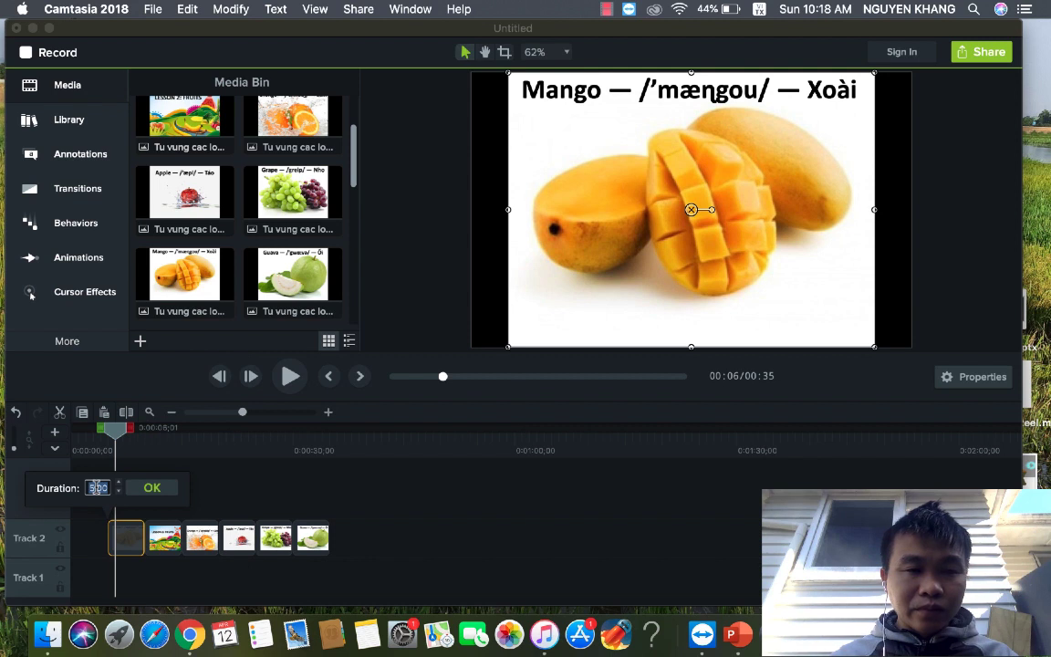
type("5")
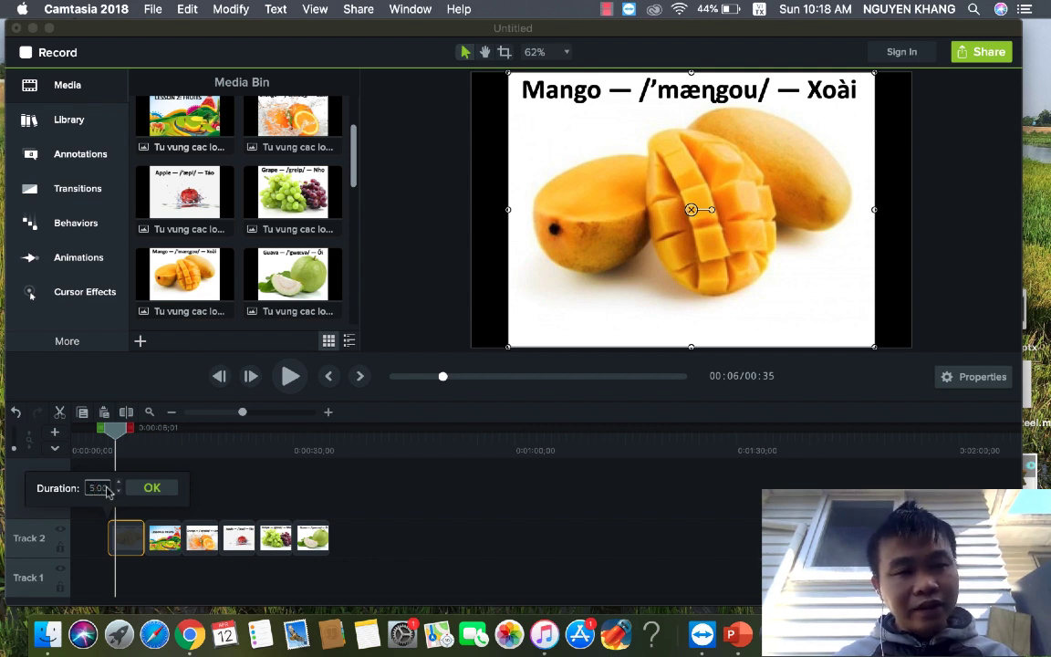
left_click(152, 491)
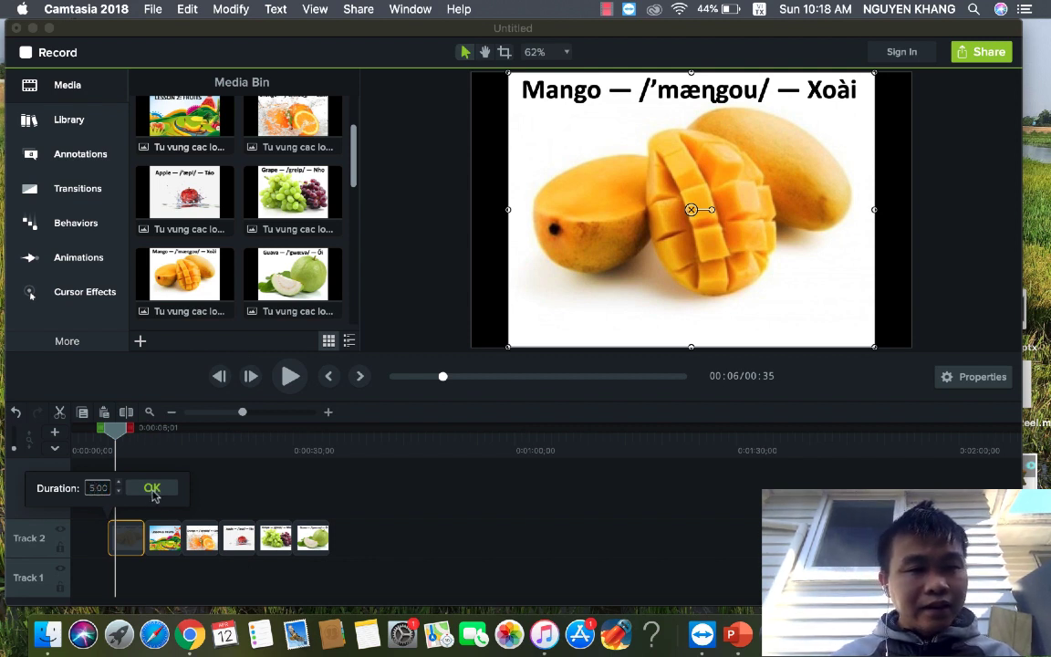
left_click(151, 489)
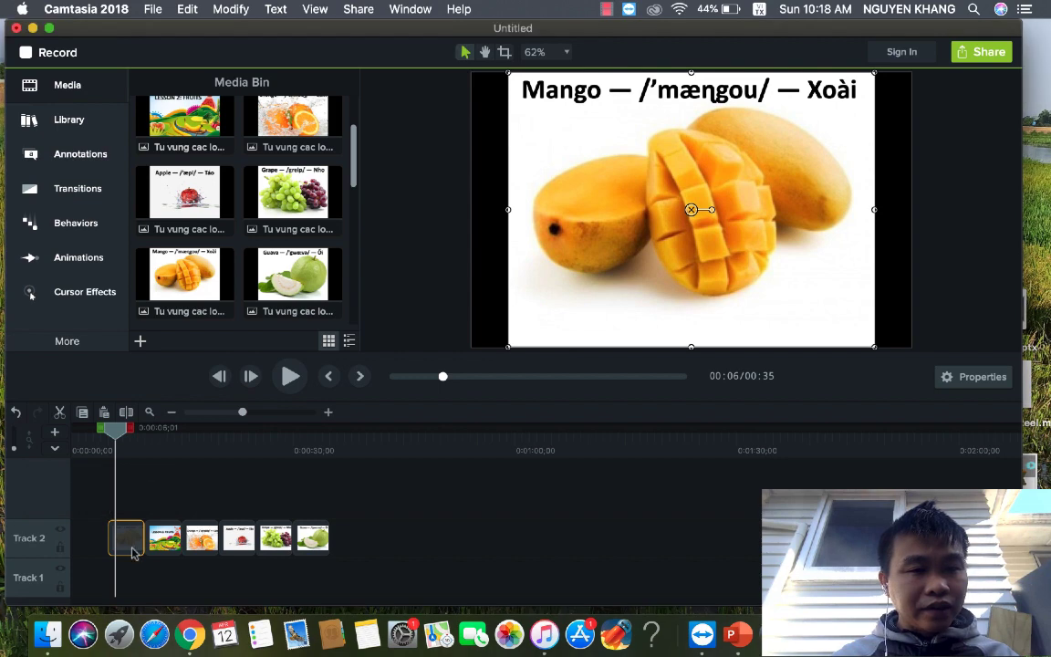
left_click_drag(118, 436, 150, 436)
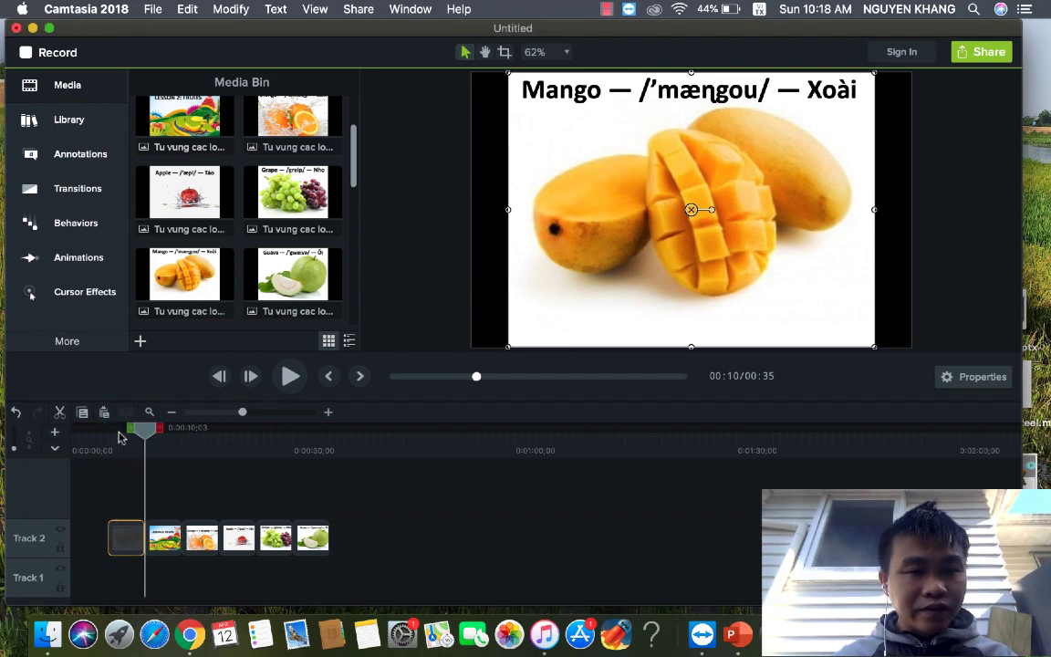
- Undo the last edit and open a gap after the Mango clip, making the project 37 seconds
key("cmd+z")
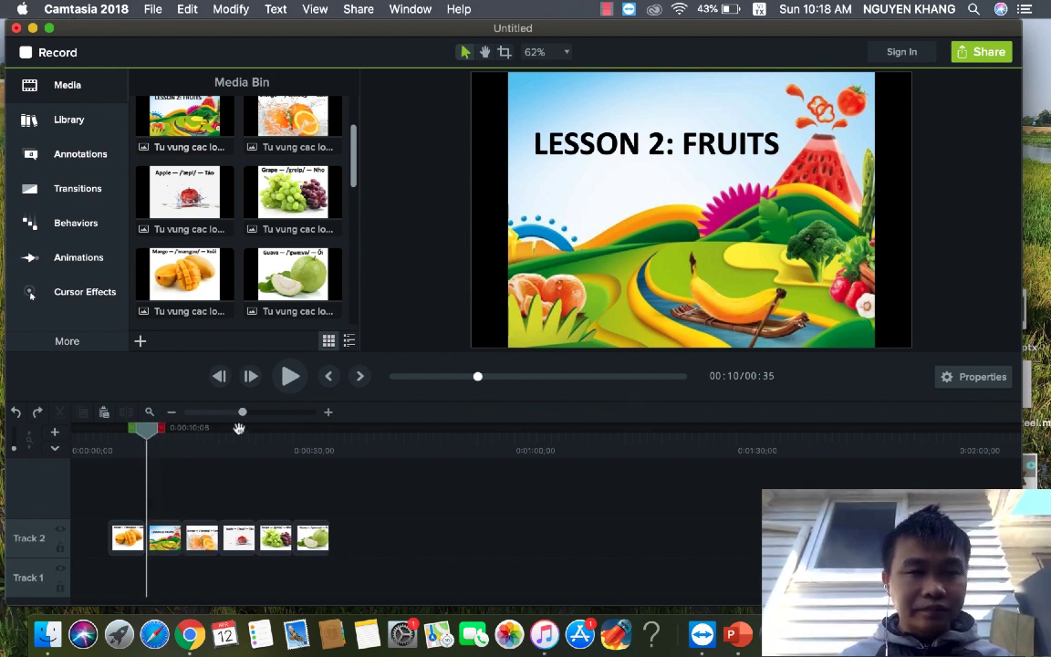
mouse_move(243, 412)
left_mouse_down()
mouse_move(253, 412)
mouse_move(213, 432)
left_mouse_up()
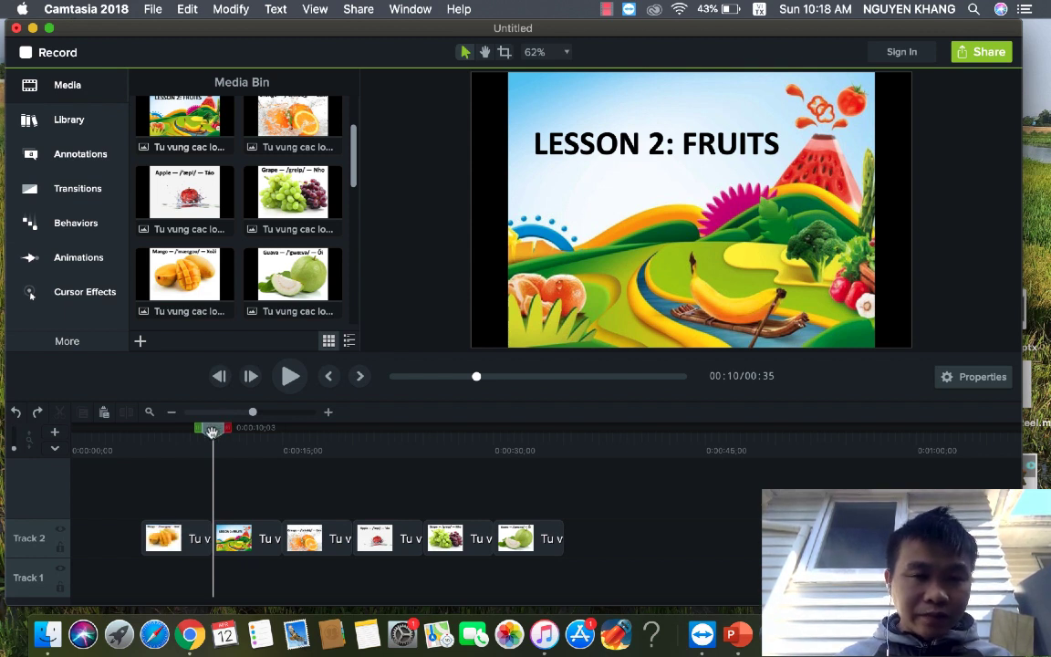
mouse_move(212, 430)
left_mouse_down()
mouse_move(217, 444)
mouse_move(212, 433)
left_mouse_up()
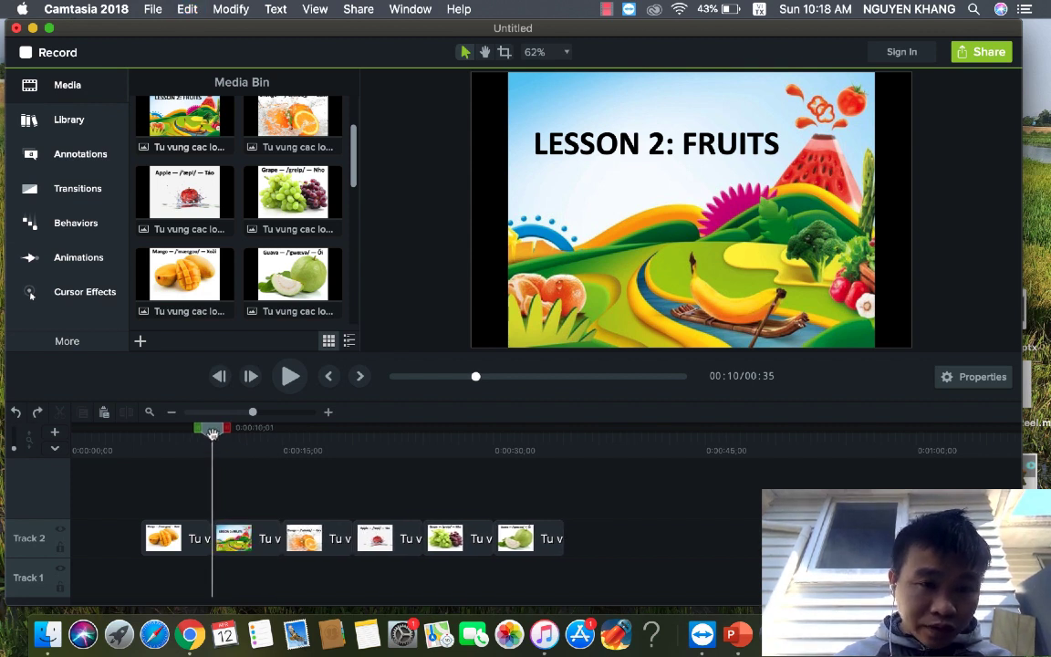
mouse_move(211, 432)
left_mouse_down()
mouse_move(276, 412)
mouse_move(306, 429)
mouse_move(462, 429)
mouse_move(450, 427)
left_mouse_up()
left_click(200, 544)
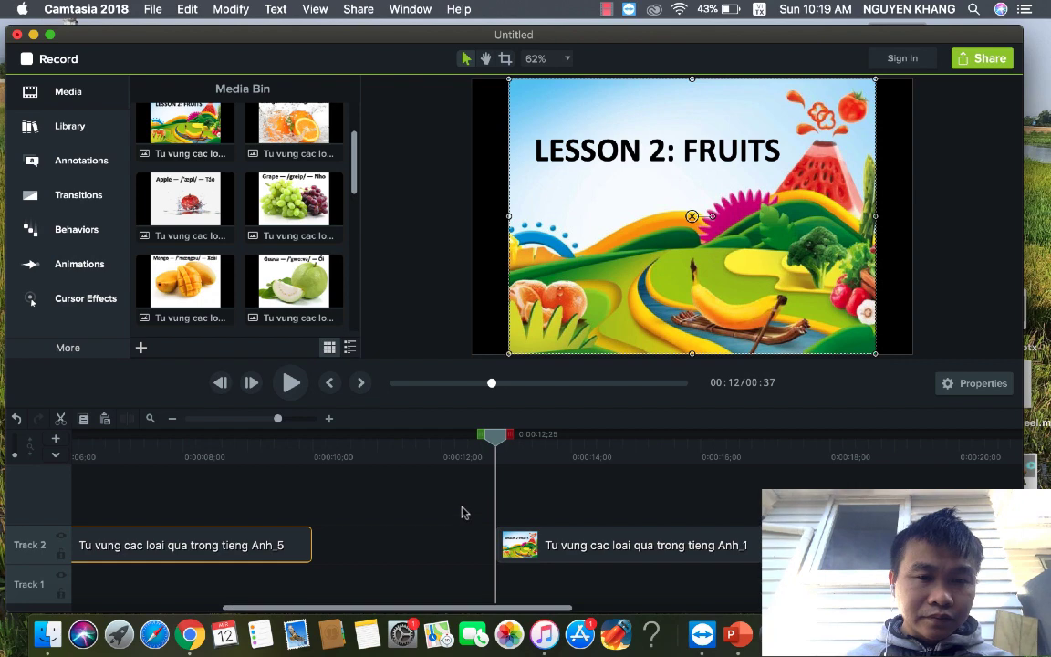
left_click_drag(461, 511, 148, 532)
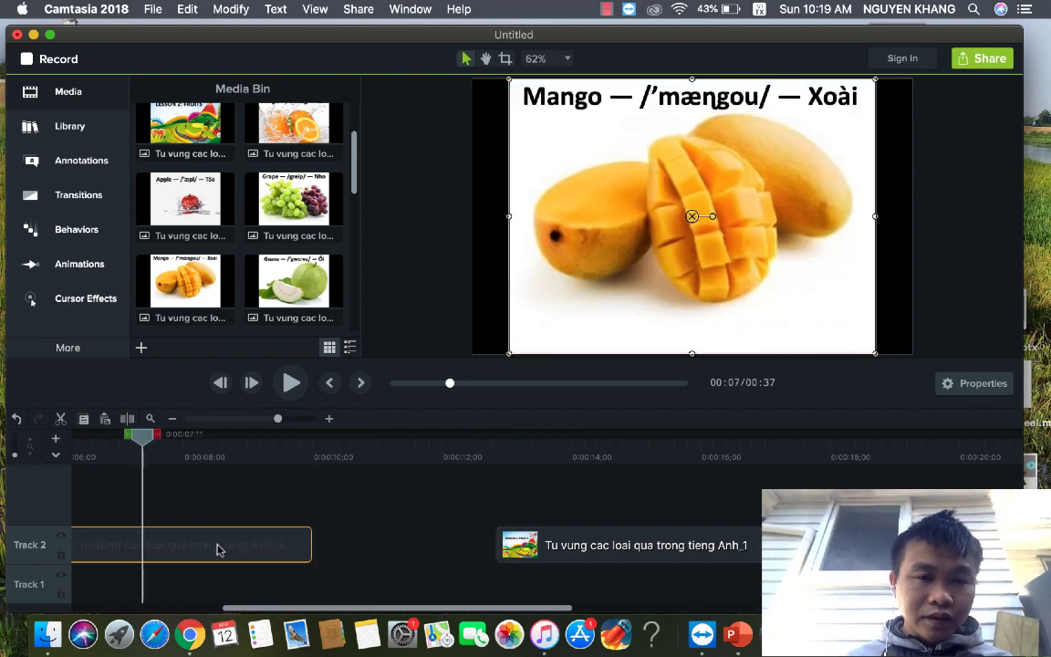
right_click(217, 547)
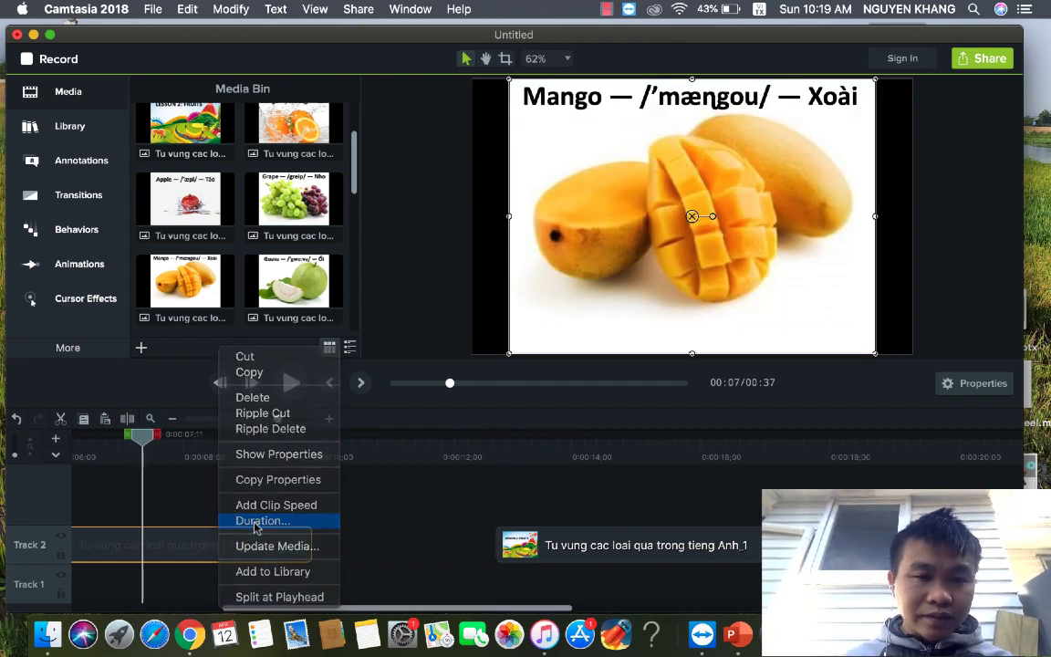
left_click(256, 522)
key("BackSpace")
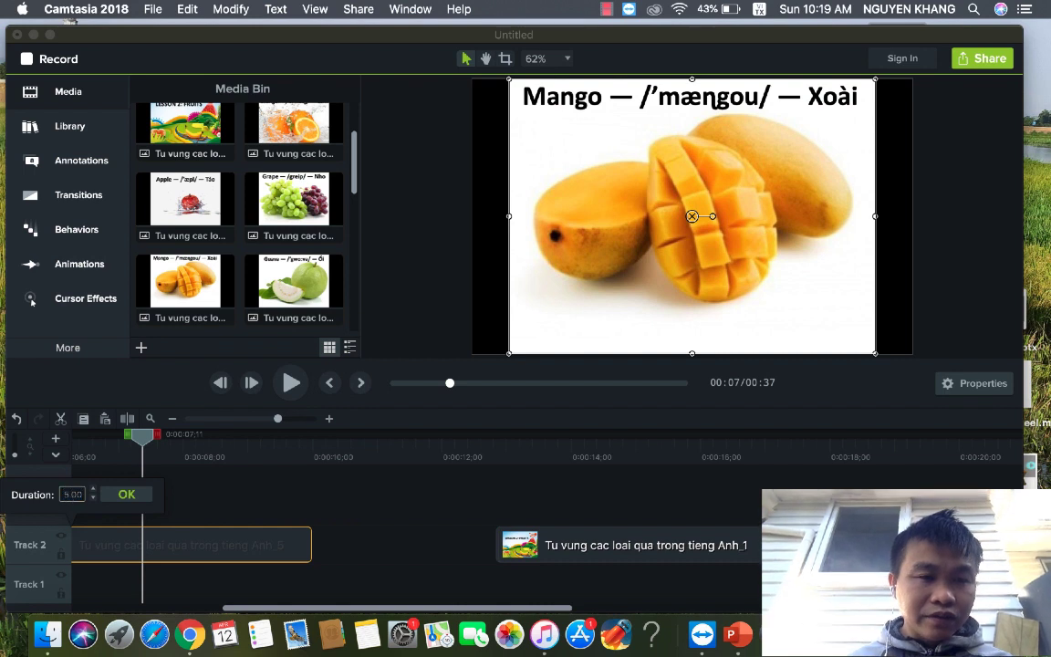
type("10")
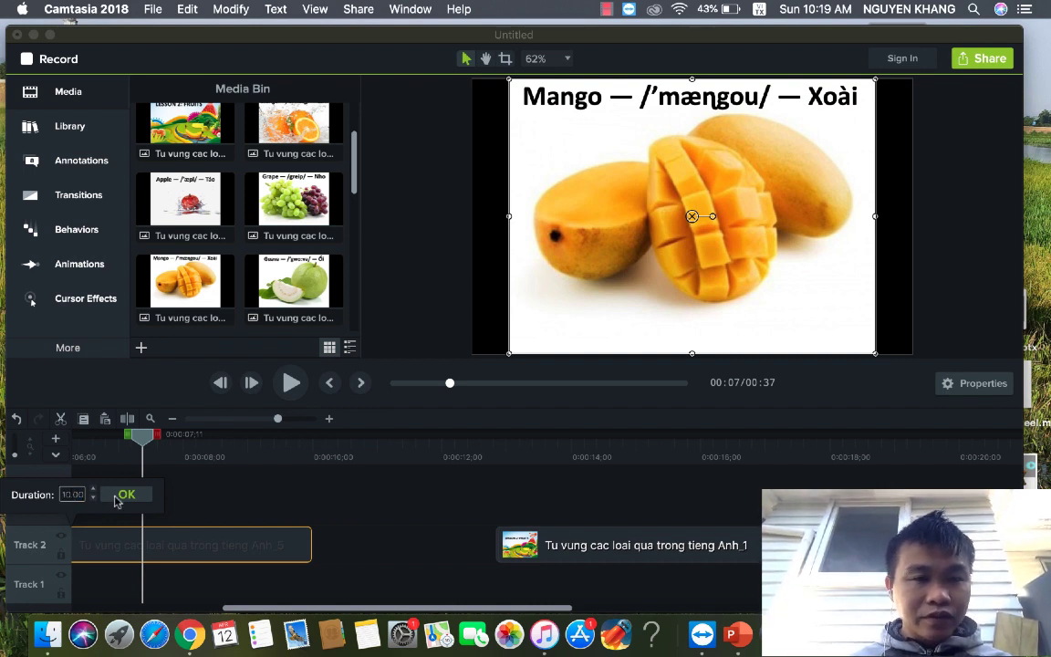
left_click(119, 497)
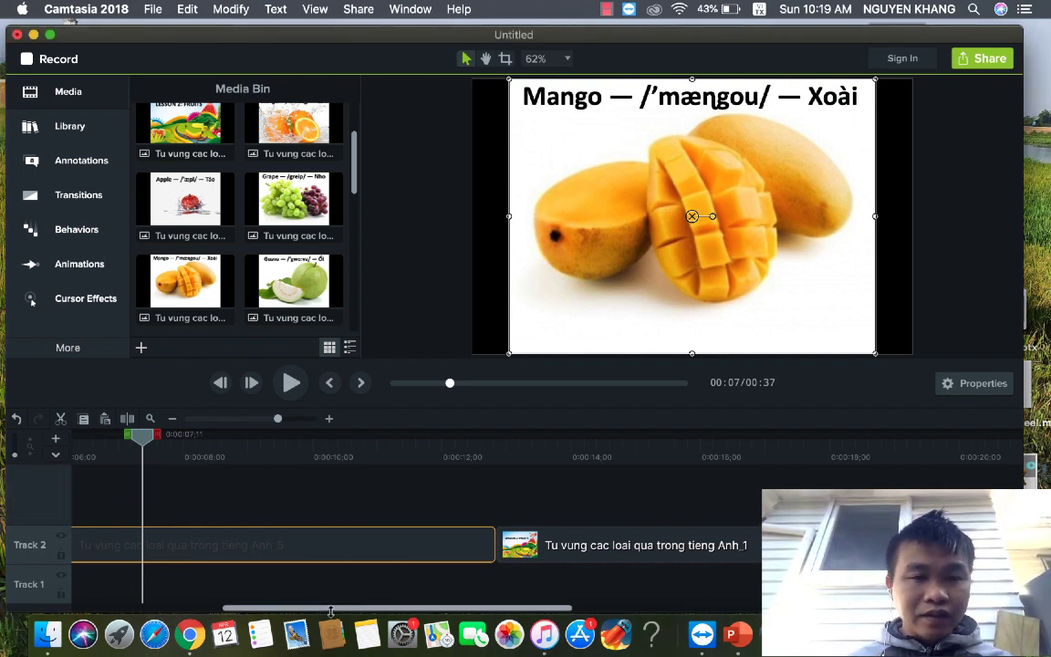
mouse_move(336, 609)
left_mouse_down()
mouse_move(182, 605)
mouse_move(328, 580)
left_mouse_up()
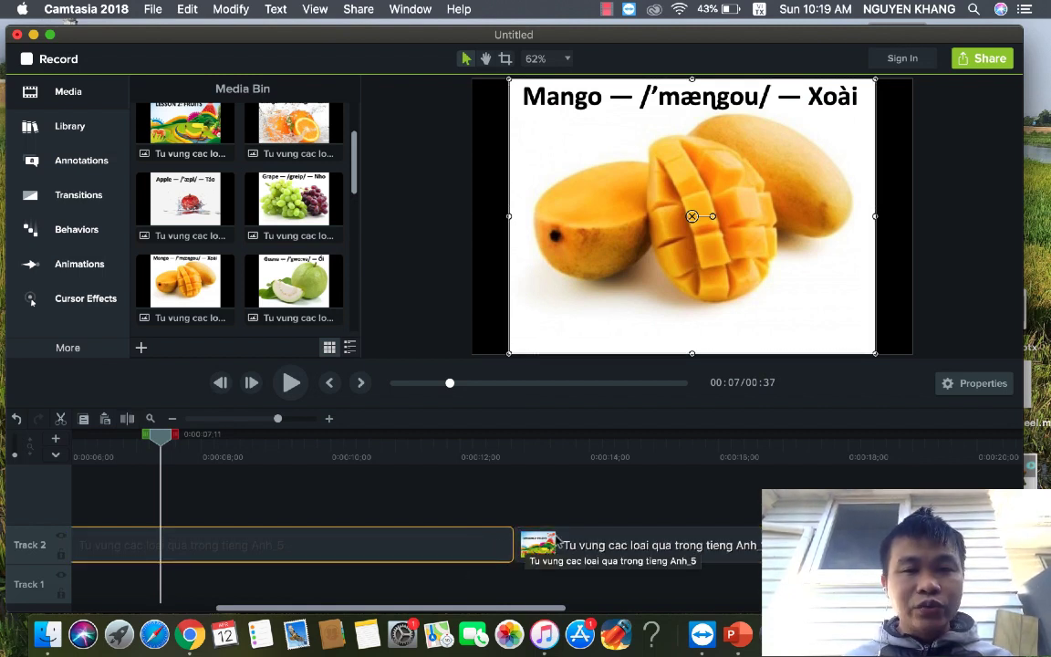
left_click(557, 540)
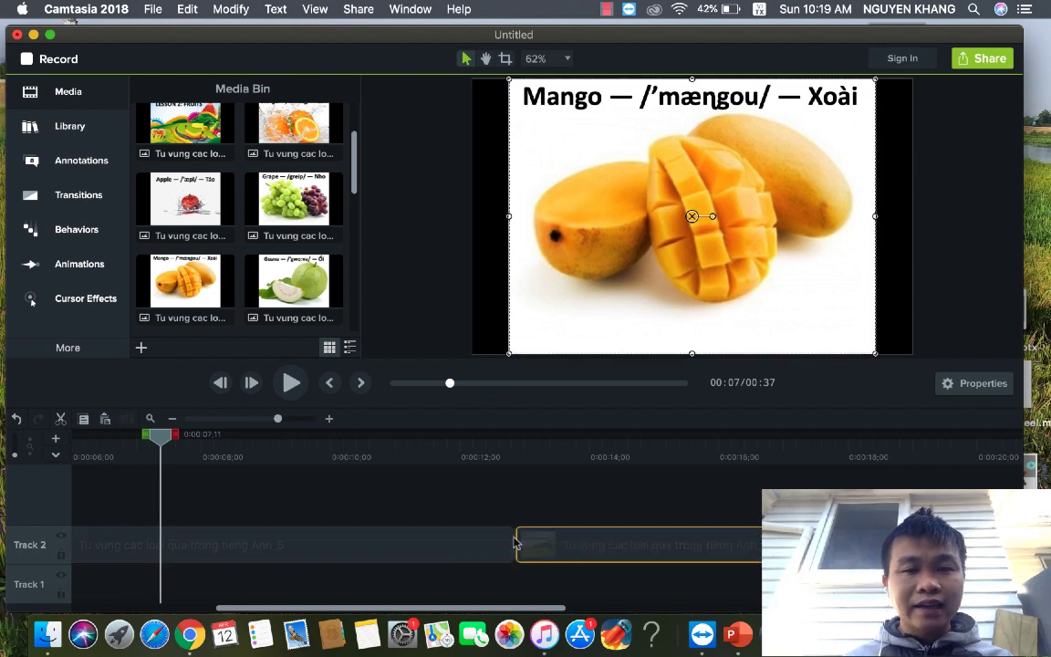
left_click(412, 544)
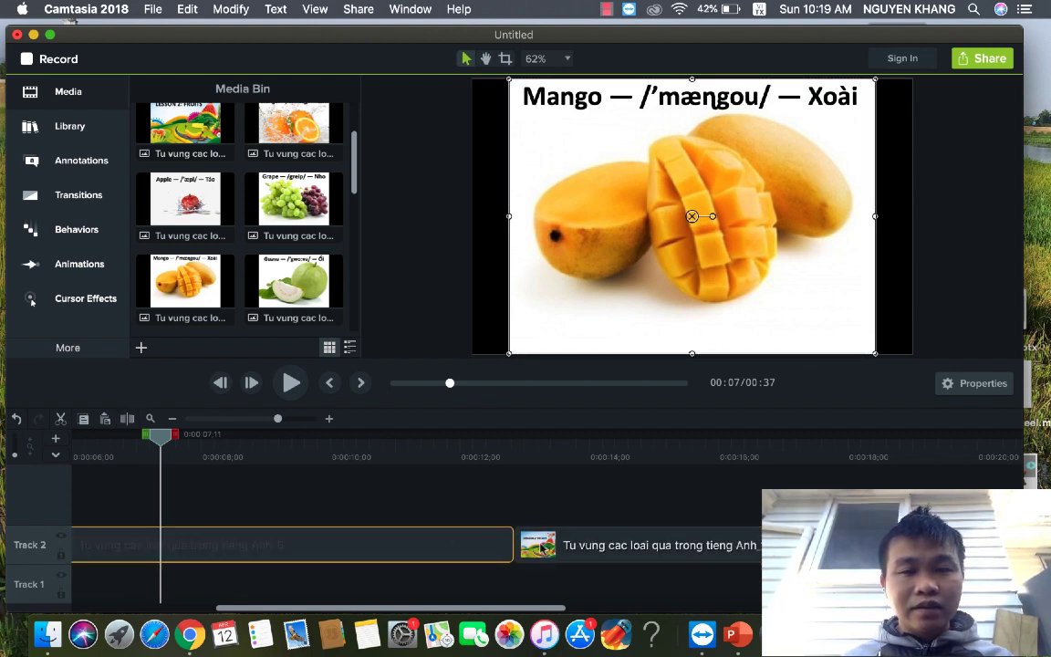
left_click(554, 544)
left_click(469, 549)
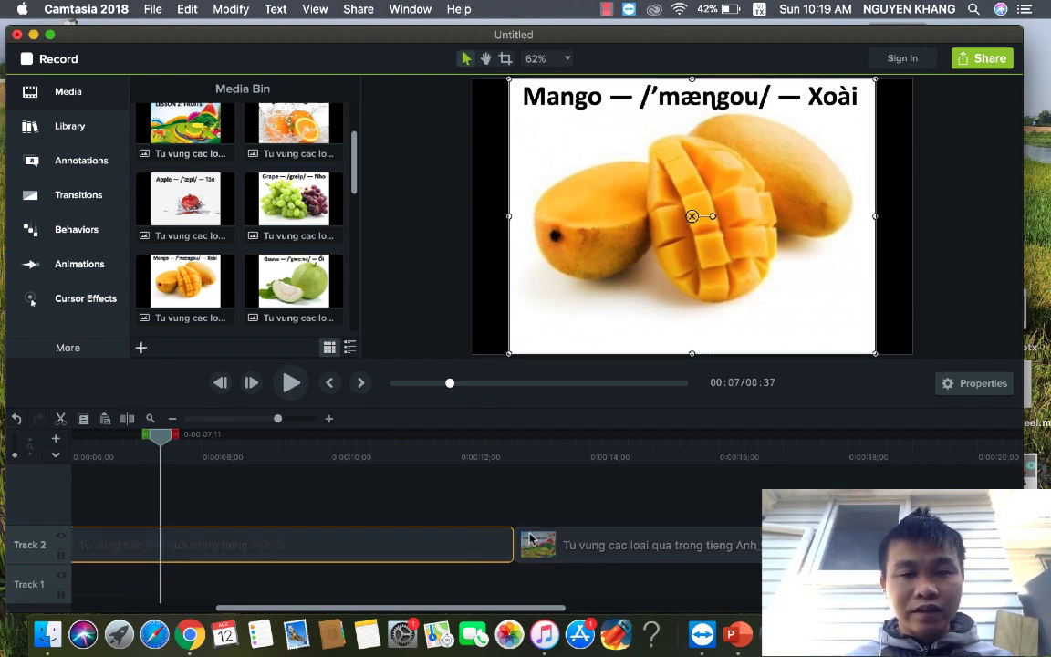
left_click_drag(530, 539, 544, 542)
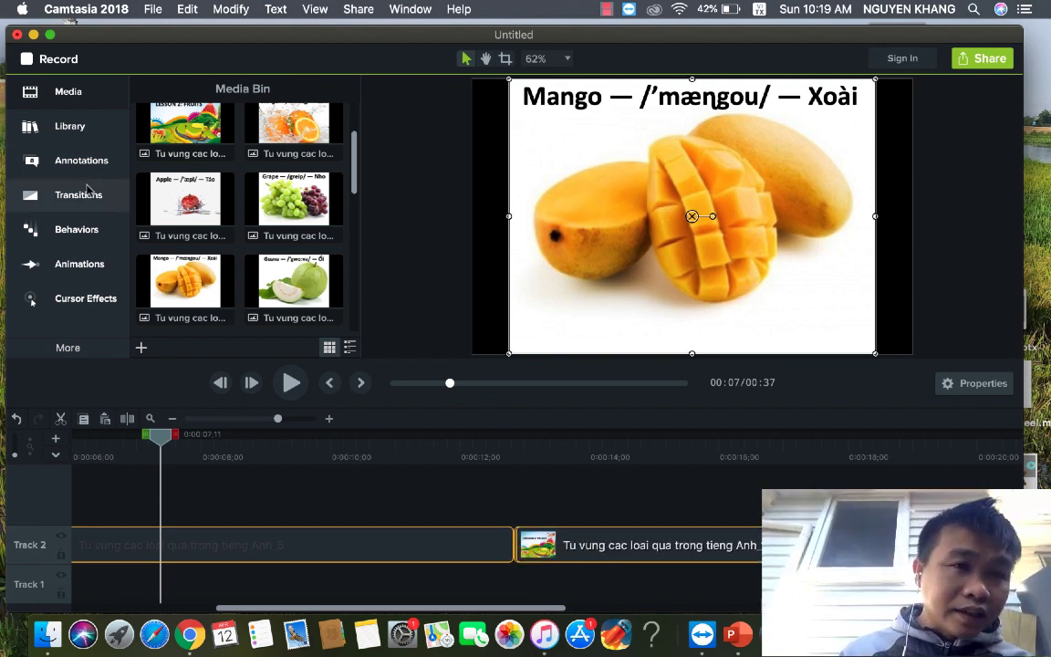
- Preview the Checker Board transition and drop it on the first Track 2 clip junction
left_click(86, 197)
left_click(192, 244)
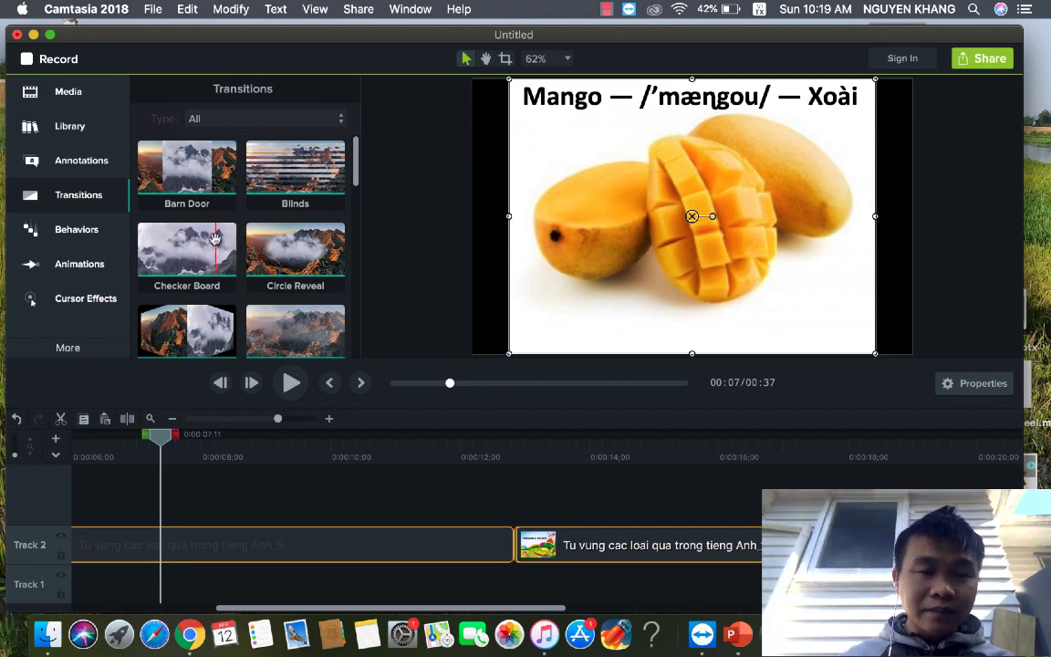
mouse_move(193, 244)
left_mouse_down()
mouse_move(521, 520)
mouse_move(515, 546)
left_mouse_up()
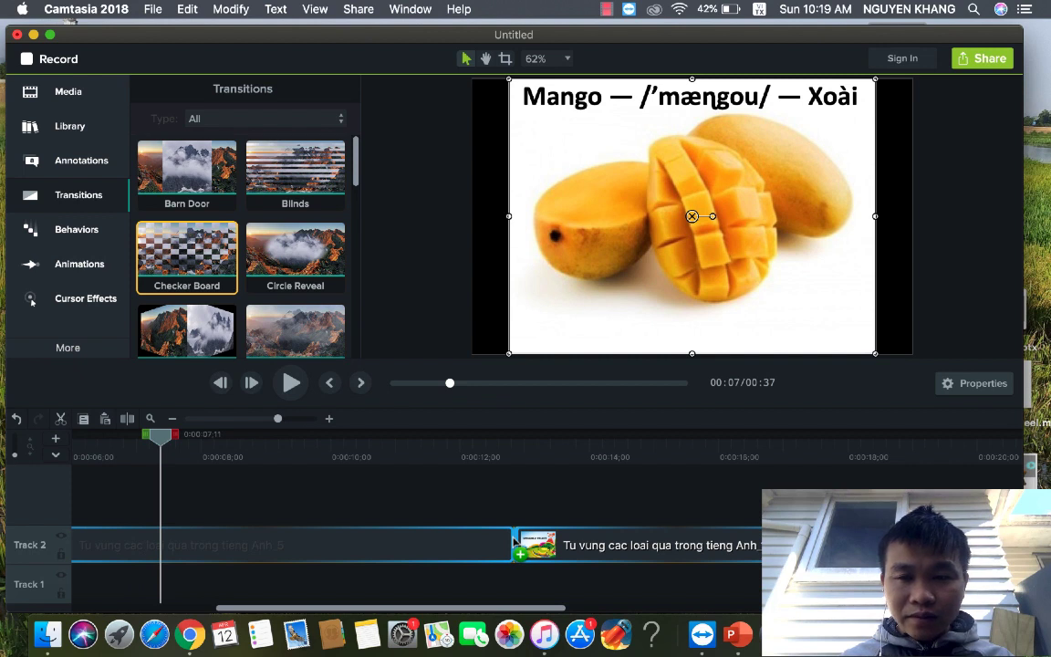
left_click_drag(506, 541, 506, 538)
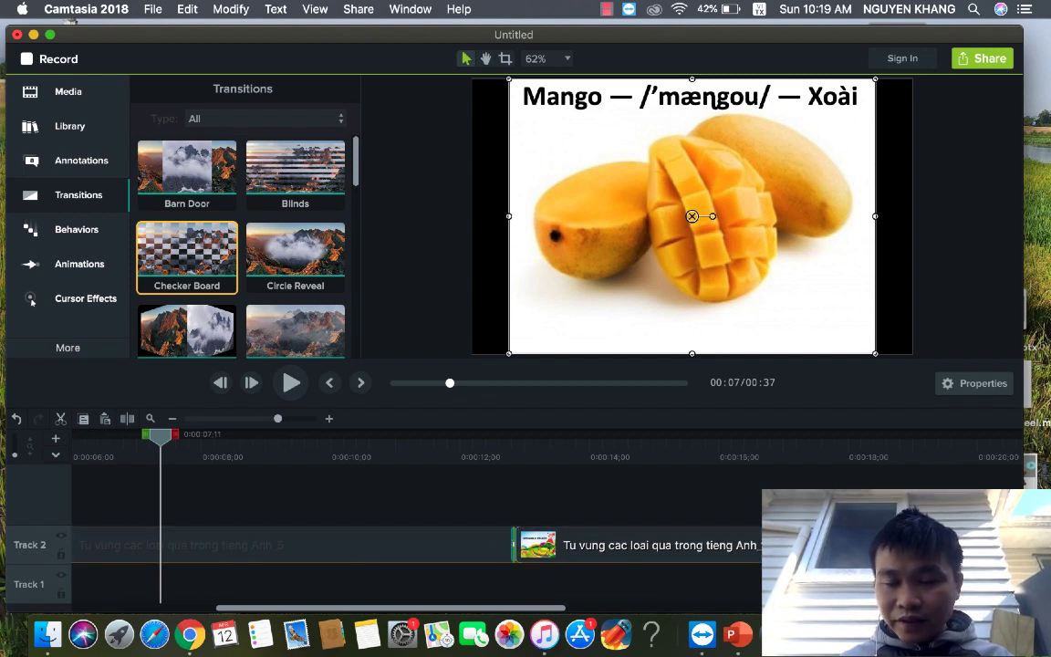
key("Escape")
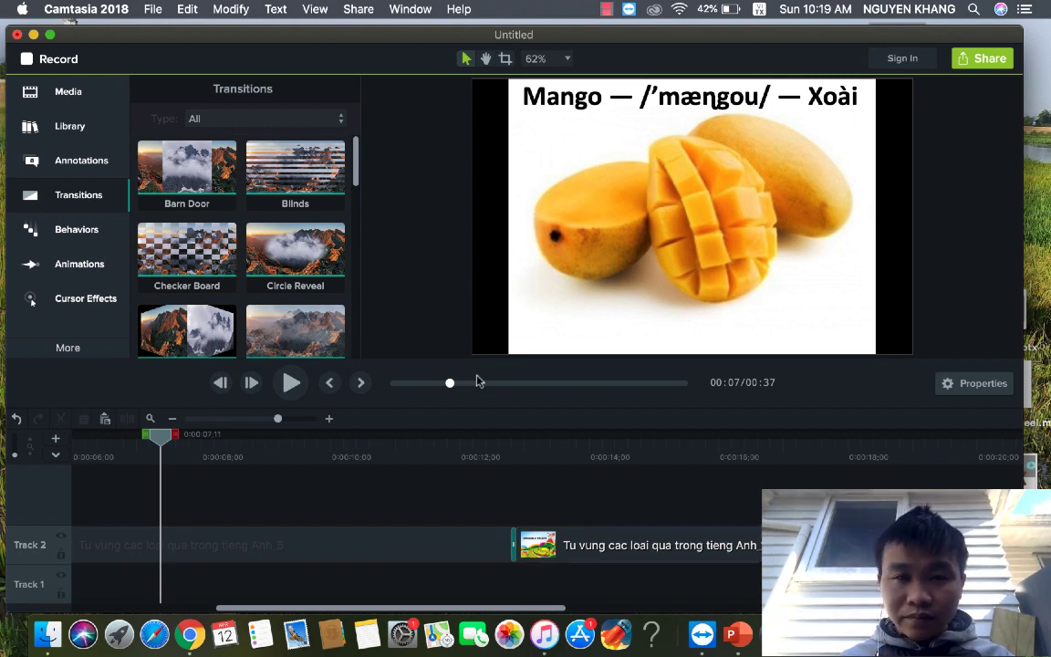
- Re-place Checker Board at the junction, check the selection, and zoom the timeline out
mouse_move(187, 251)
left_mouse_down()
mouse_move(364, 327)
mouse_move(495, 536)
mouse_move(512, 544)
left_mouse_up()
left_click(512, 544)
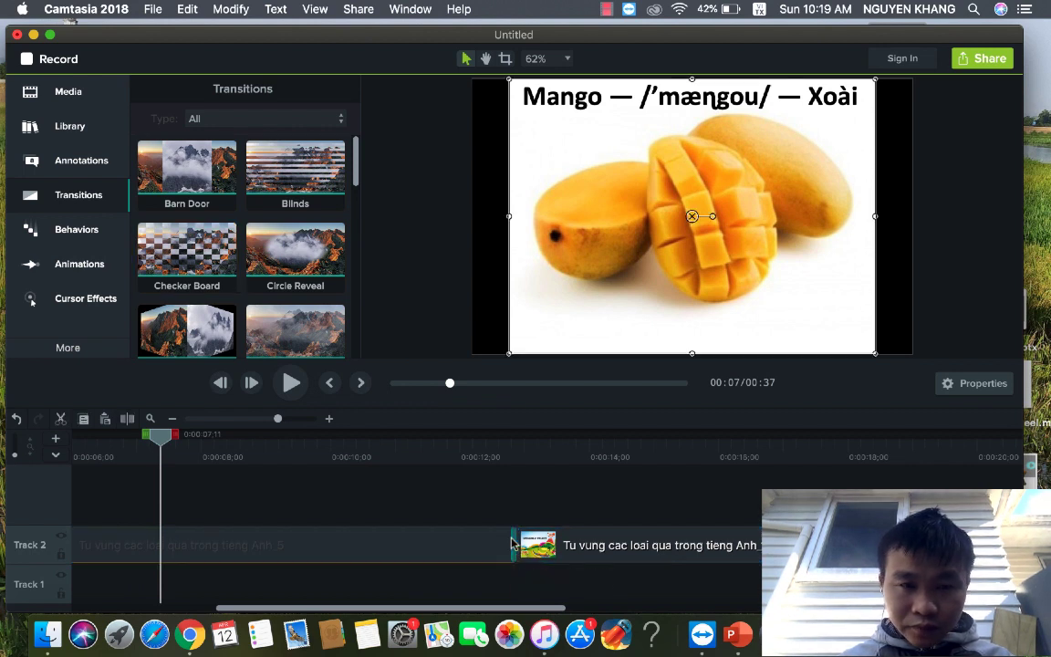
left_click(452, 485)
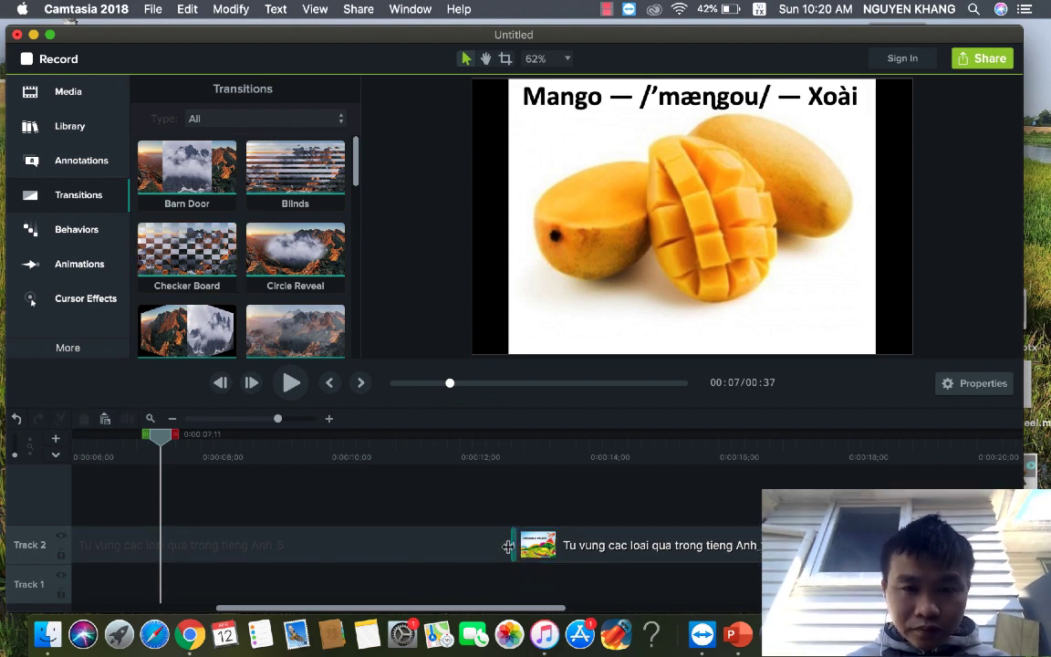
left_click(512, 544)
left_click(520, 497)
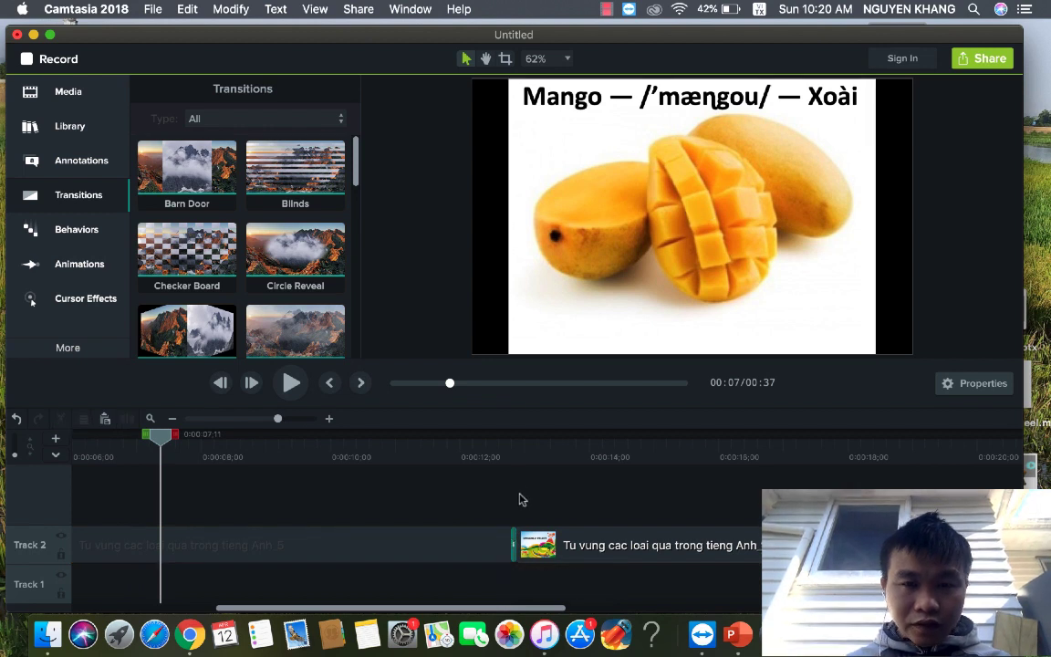
left_click(550, 558)
left_click(453, 541)
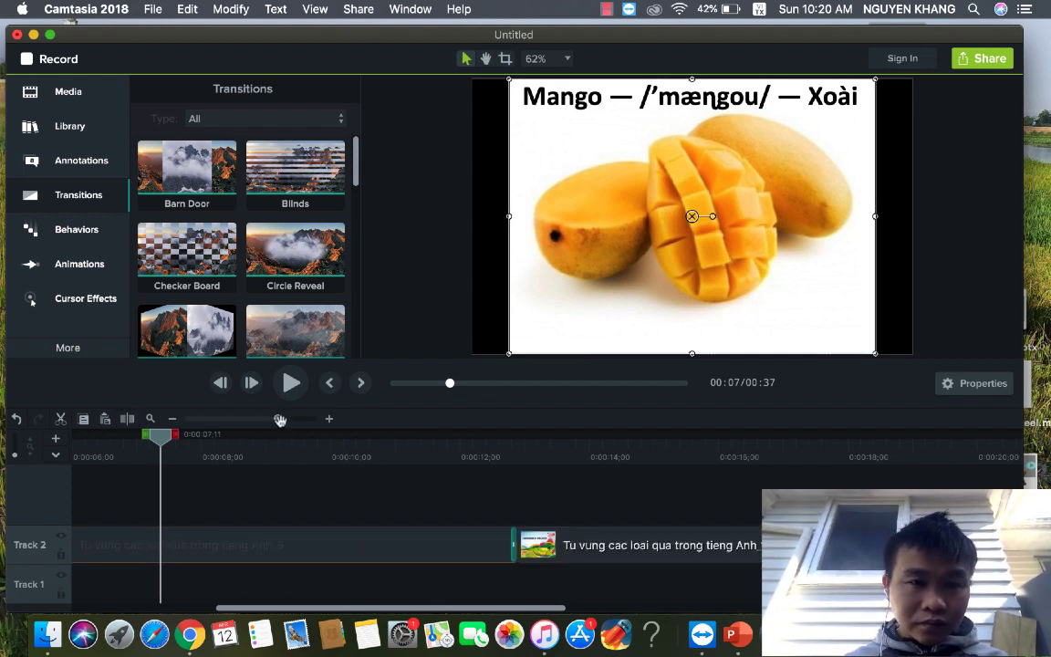
left_click_drag(279, 420, 266, 418)
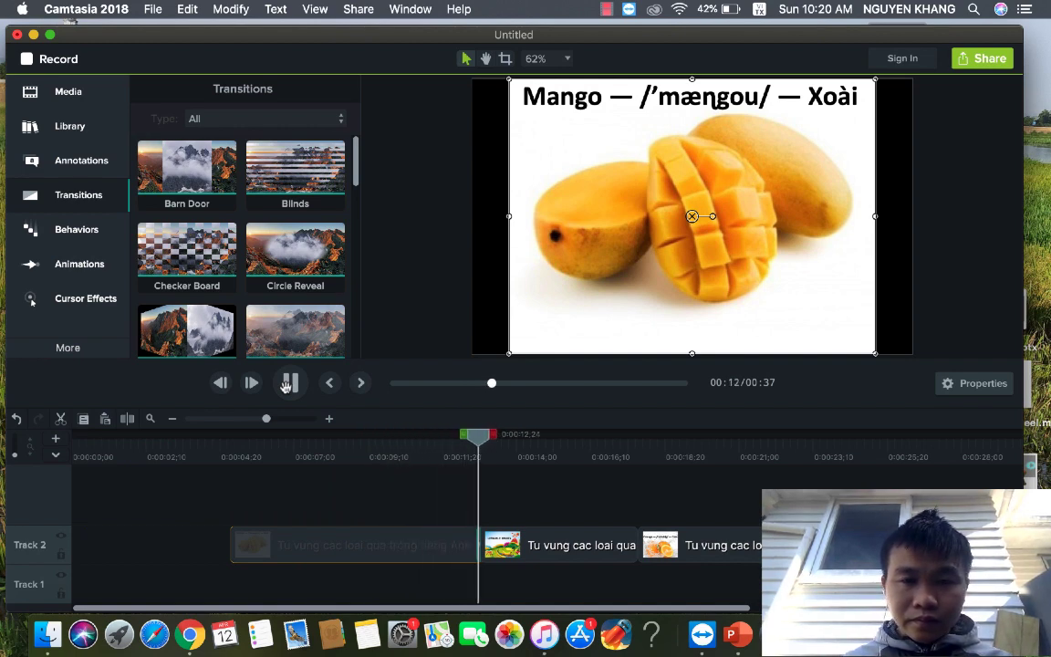
- Stop playback and place Checker Board between the LESSON 2: FRUITS title and Orange clips
left_click(287, 384)
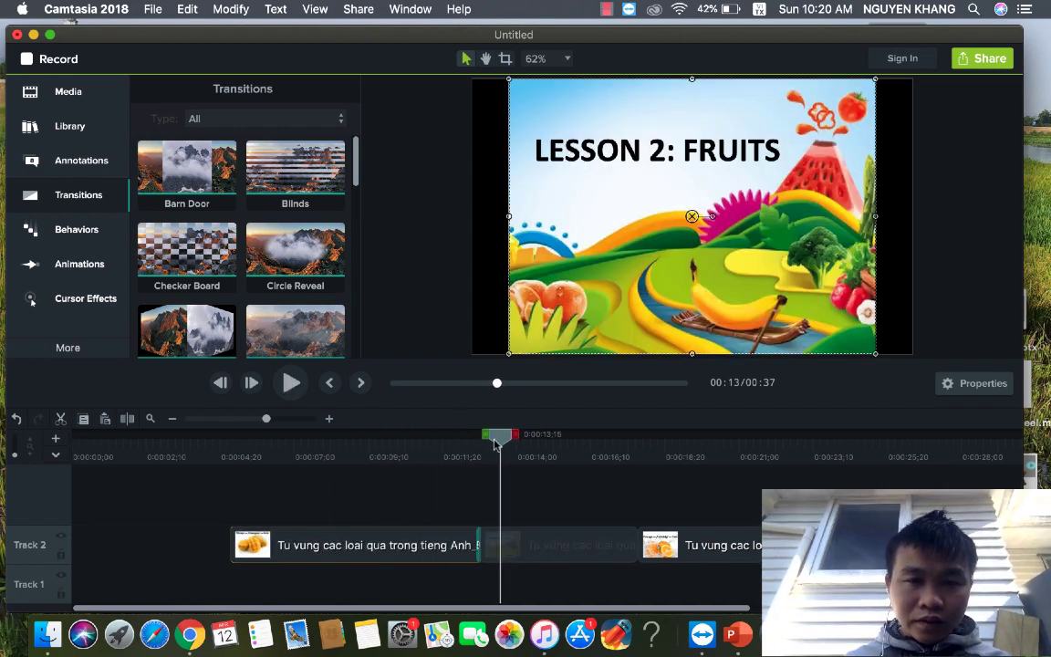
mouse_move(495, 442)
left_mouse_down()
mouse_move(518, 442)
mouse_move(340, 443)
left_mouse_up()
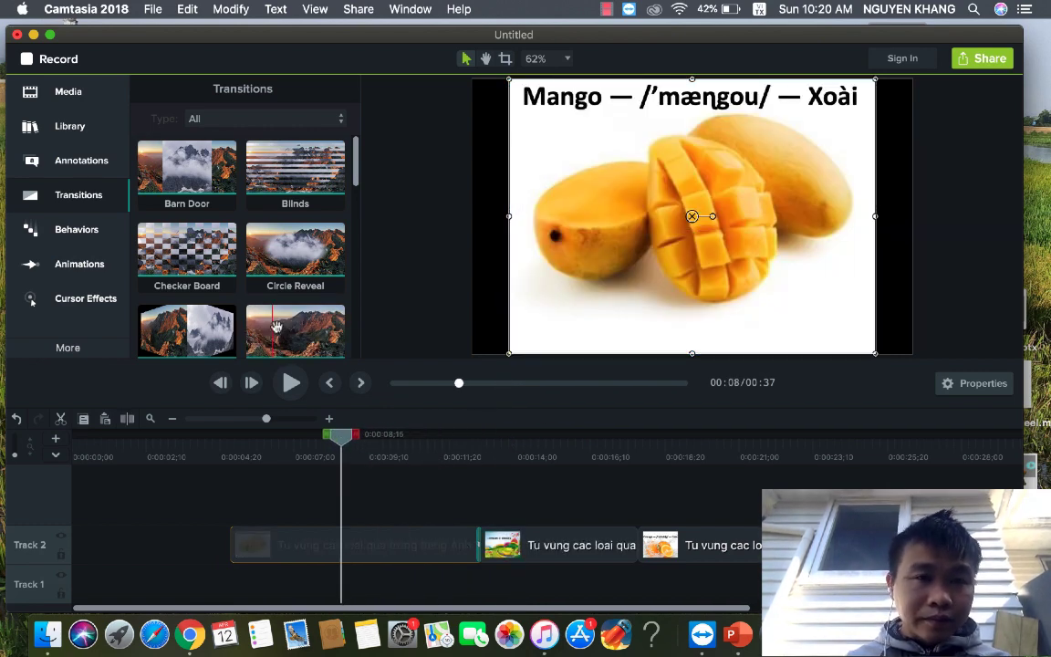
mouse_move(229, 265)
left_mouse_down()
mouse_move(473, 526)
mouse_move(470, 548)
left_mouse_up()
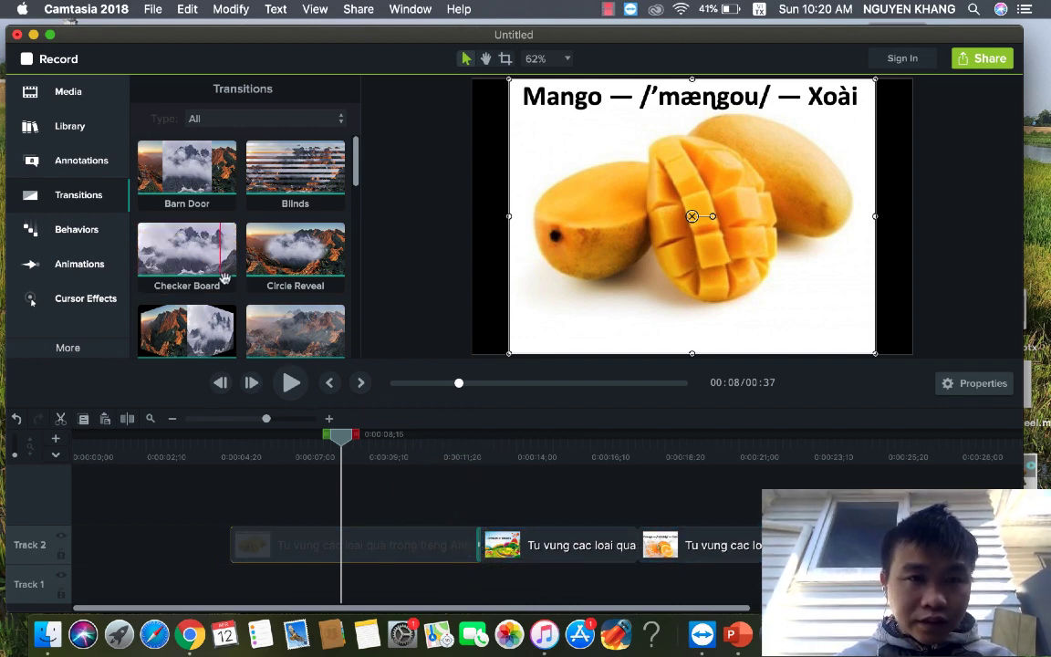
mouse_move(227, 270)
left_mouse_down()
mouse_move(643, 567)
mouse_move(636, 553)
left_mouse_up()
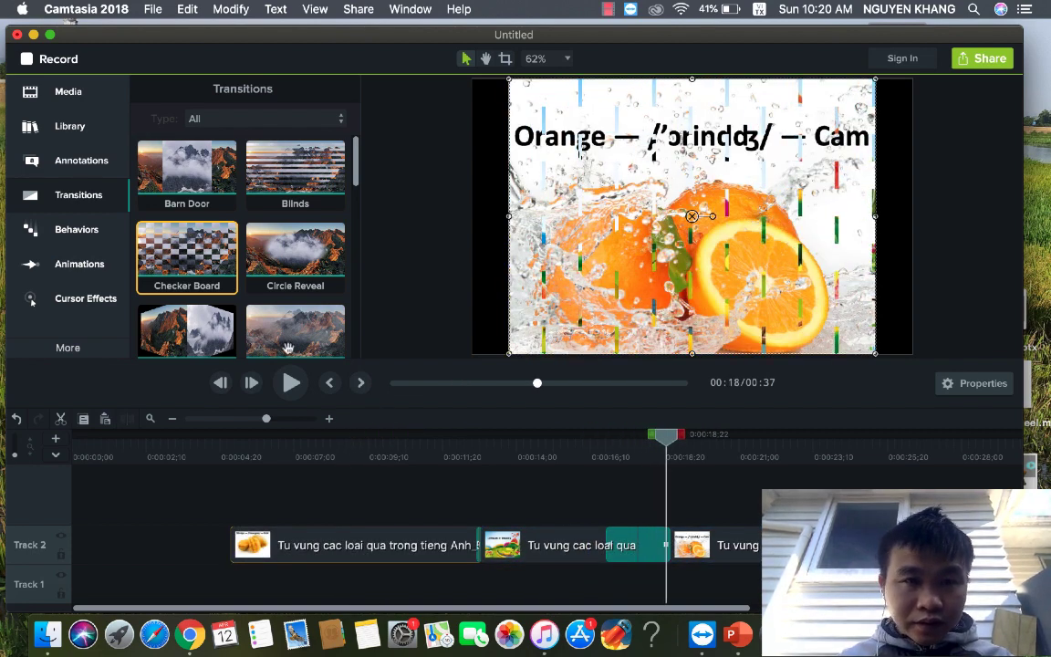
mouse_move(203, 274)
left_mouse_down()
mouse_move(438, 552)
mouse_move(633, 544)
left_mouse_up()
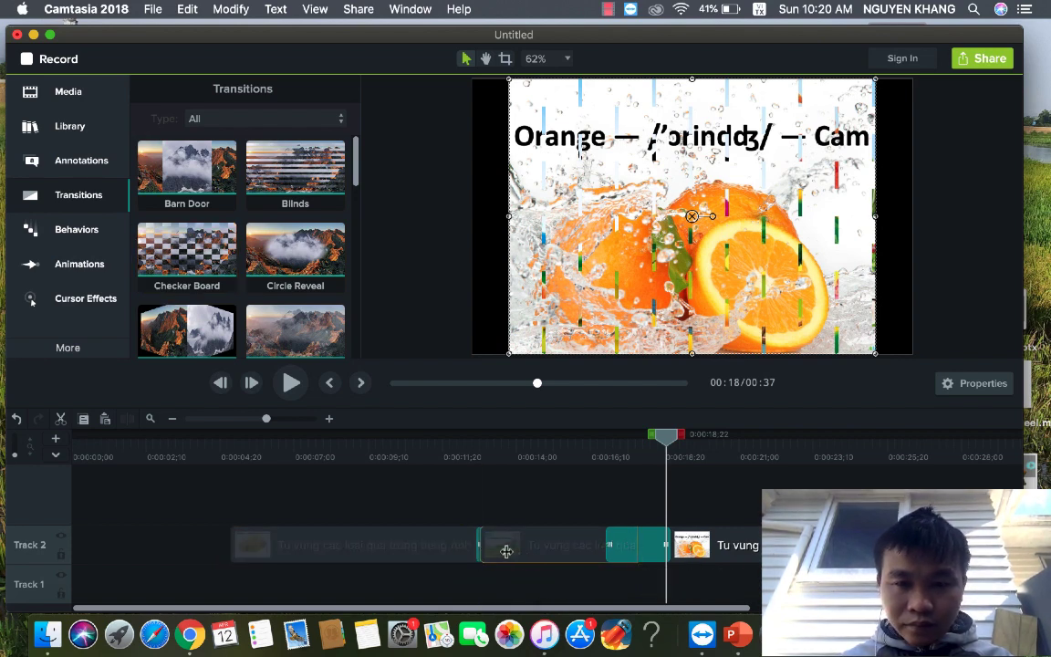
left_click_drag(505, 551, 428, 546)
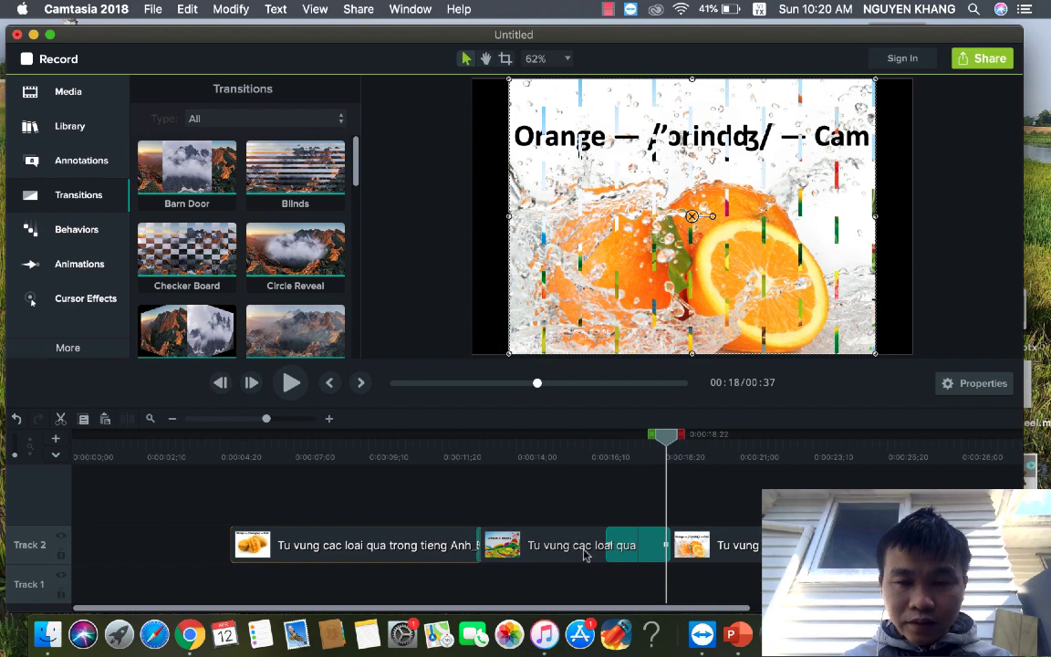
left_click_drag(606, 606, 703, 604)
- Scrub the playhead through the new Checker Board transition and select it
left_click(538, 439)
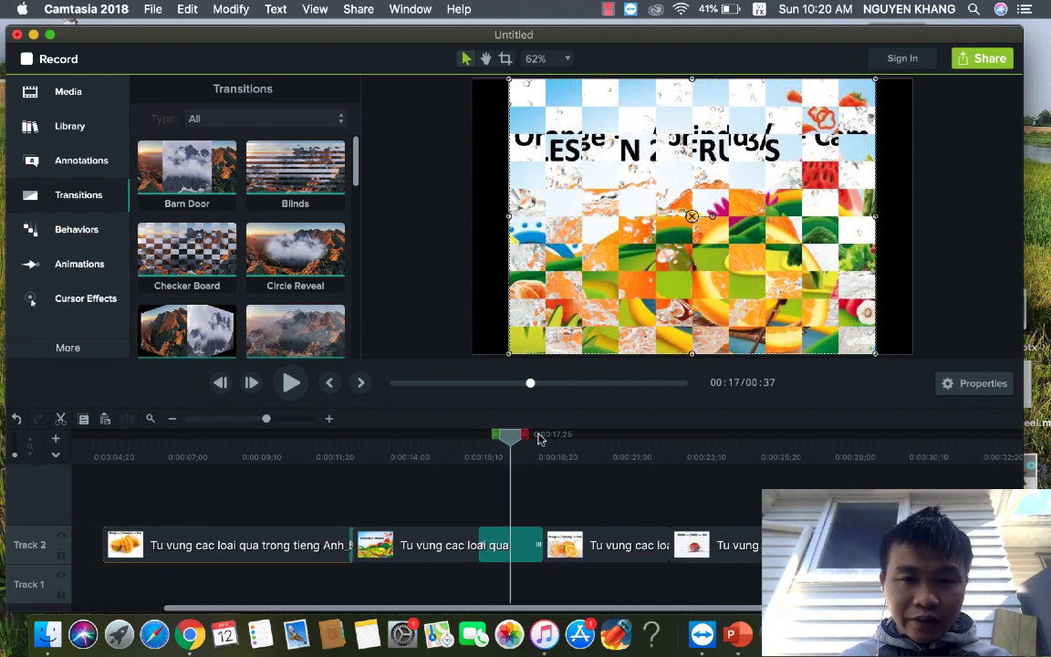
mouse_move(538, 438)
left_mouse_down()
mouse_move(493, 471)
mouse_move(538, 474)
left_mouse_up()
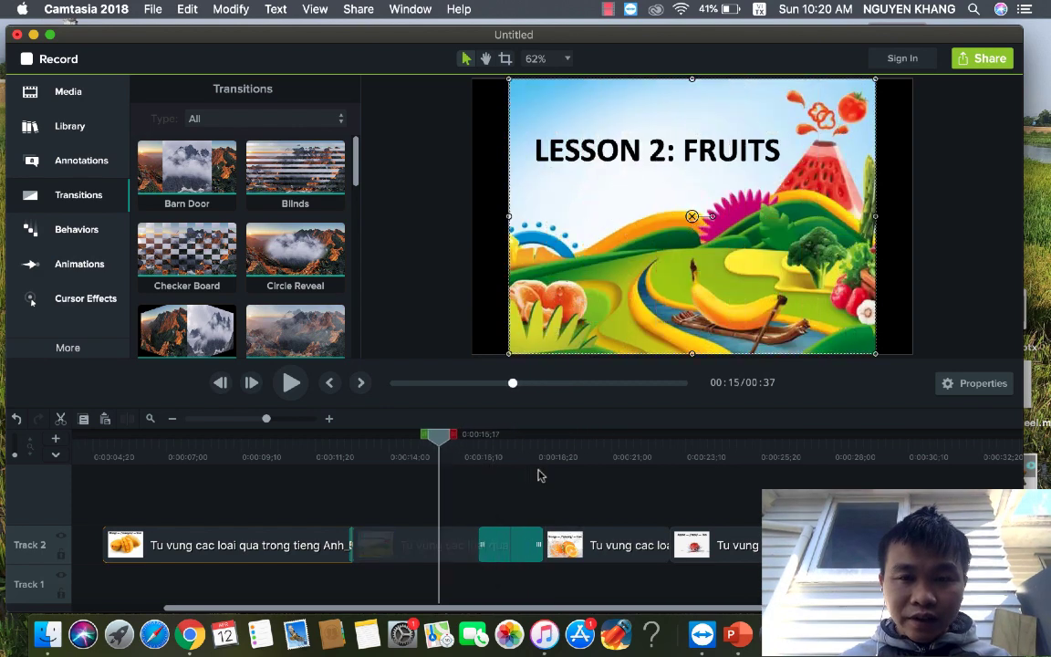
left_click(503, 546)
left_click(487, 550)
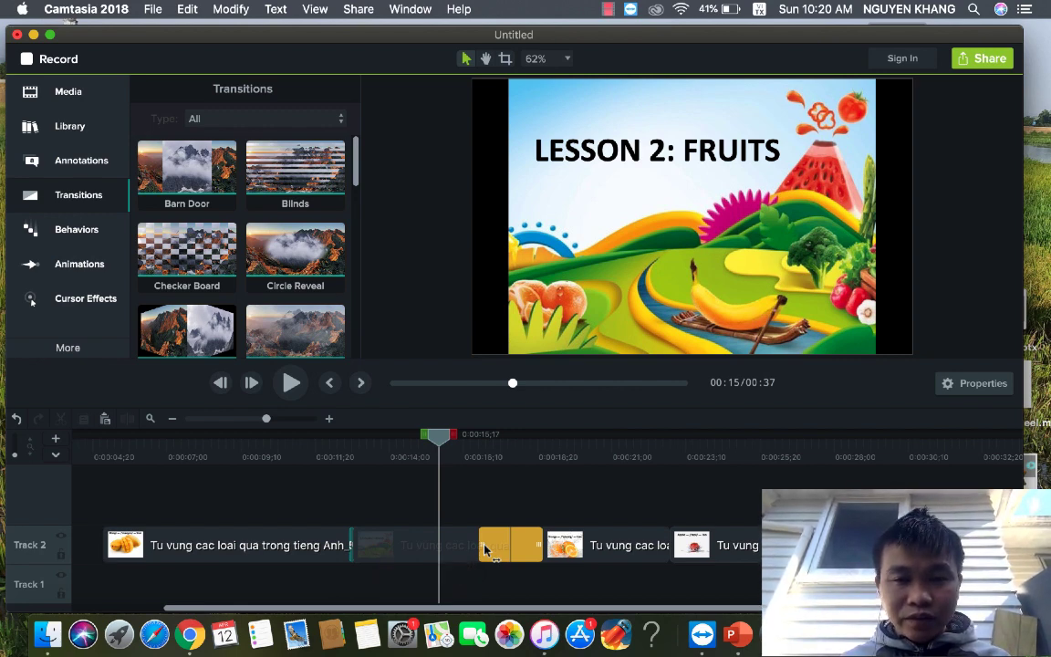
- Drag the transition's edge to shorten the title-to-Orange Checker Board, then select the next clip
mouse_move(481, 545)
left_mouse_down()
mouse_move(468, 547)
mouse_move(490, 548)
left_mouse_up()
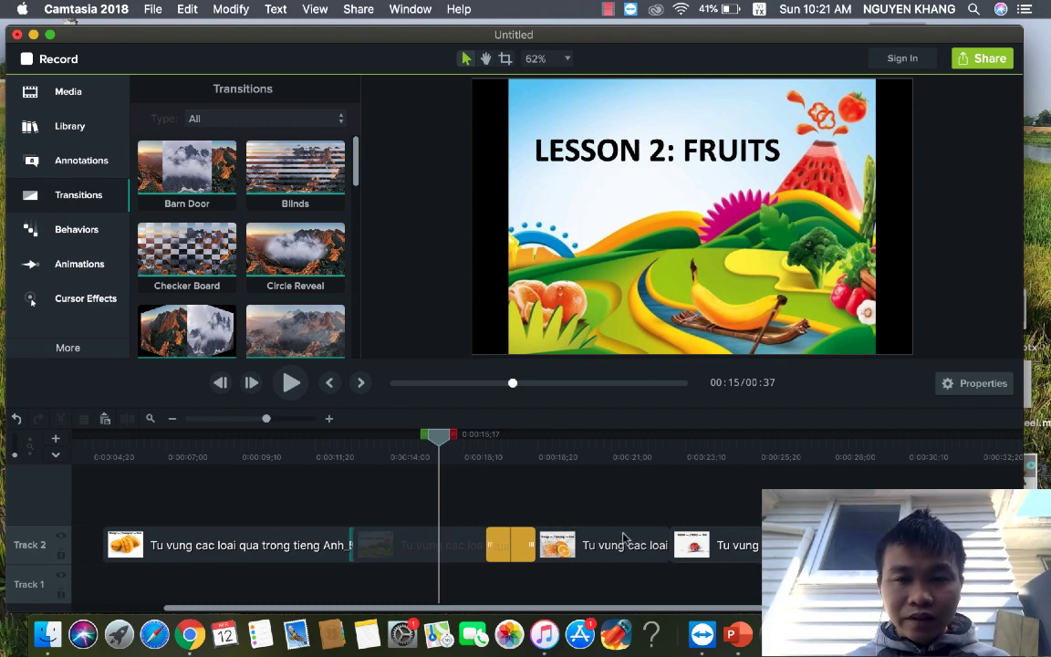
left_click(702, 545)
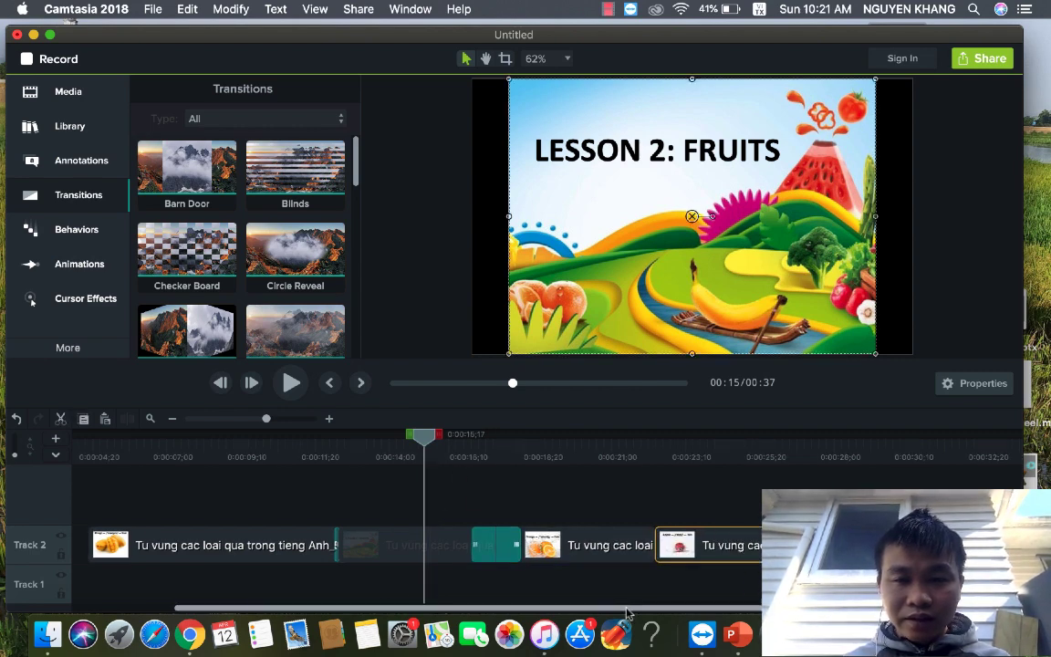
- Add a Blinds transition between the Orange and Apple clips on Track 2
scroll(561, 552, "right", 5)
left_click(537, 546)
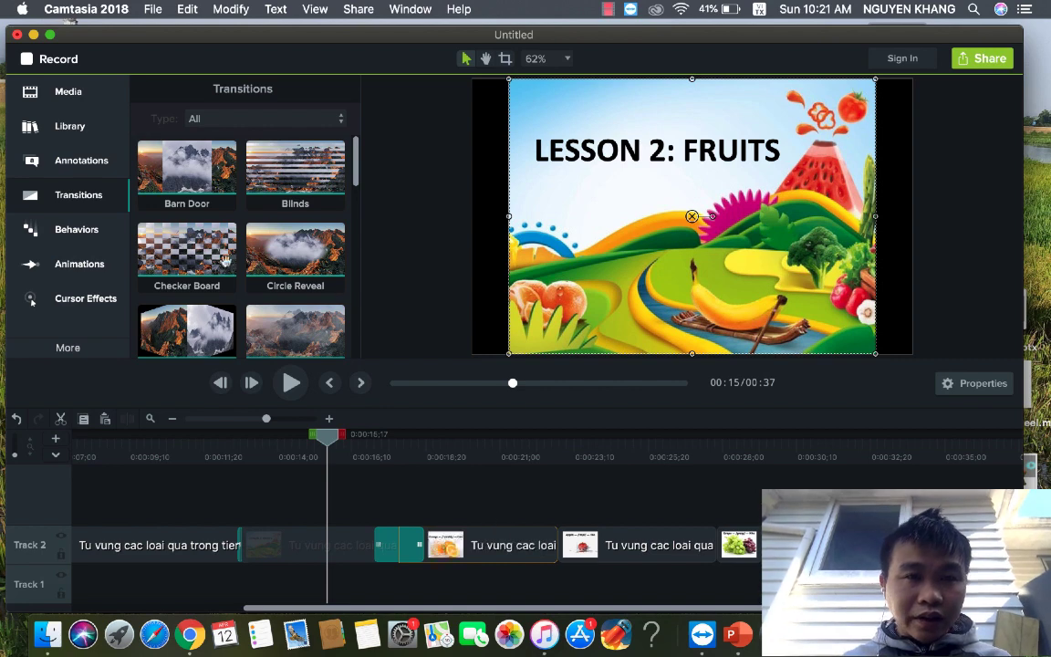
left_click_drag(300, 167, 567, 547)
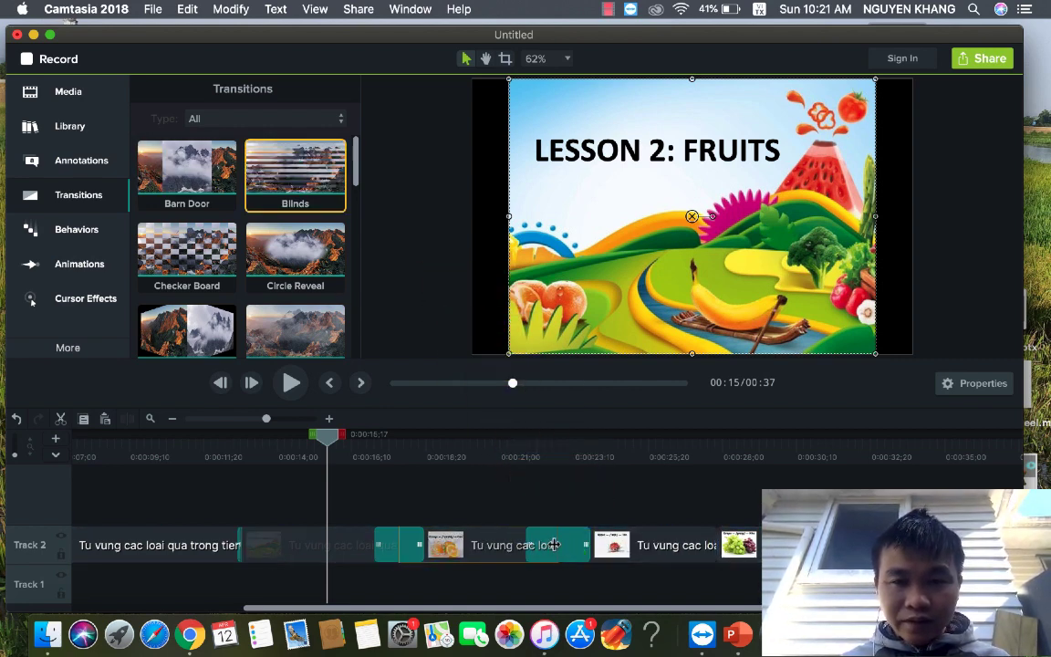
- Play the timeline through the Blinds transition and stop once the Apple slide shows
mouse_move(335, 432)
left_mouse_down()
mouse_move(601, 470)
mouse_move(564, 486)
left_mouse_up()
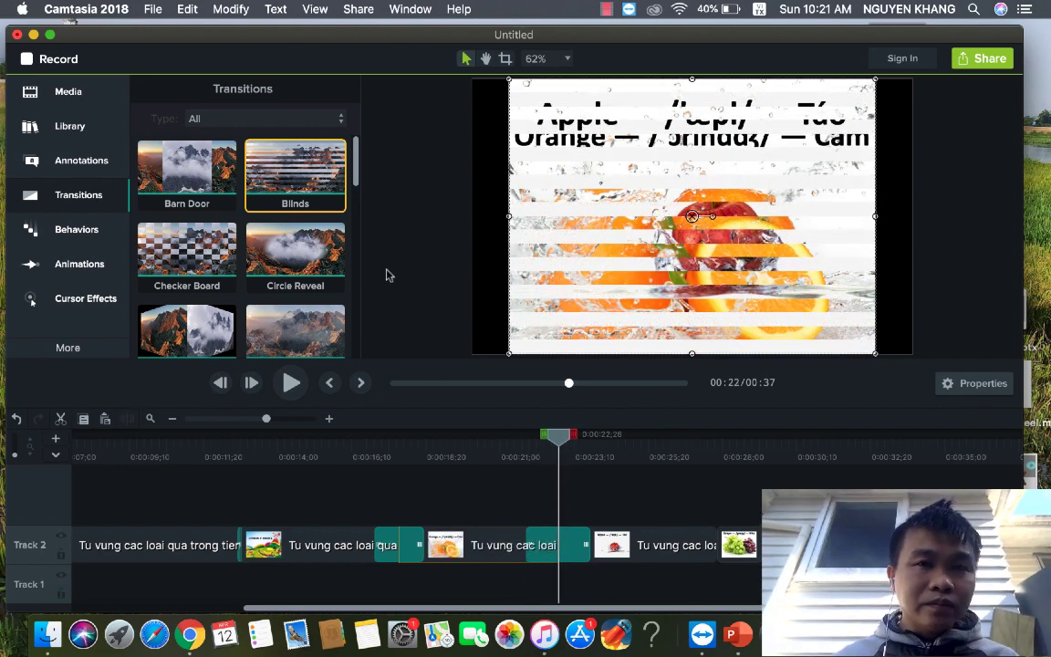
key("space")
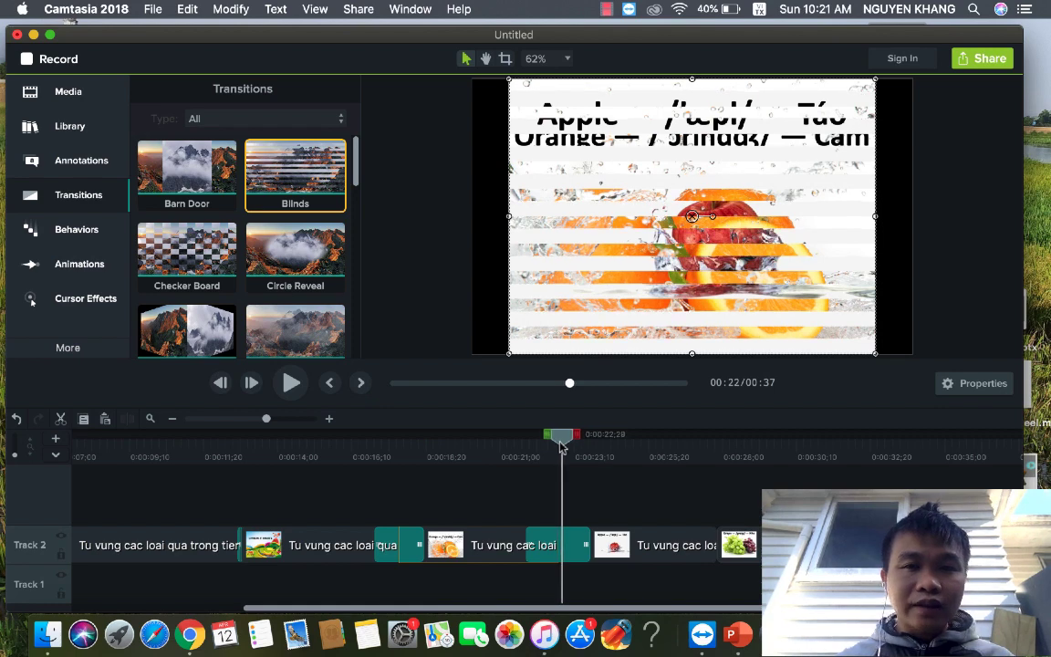
key("space")
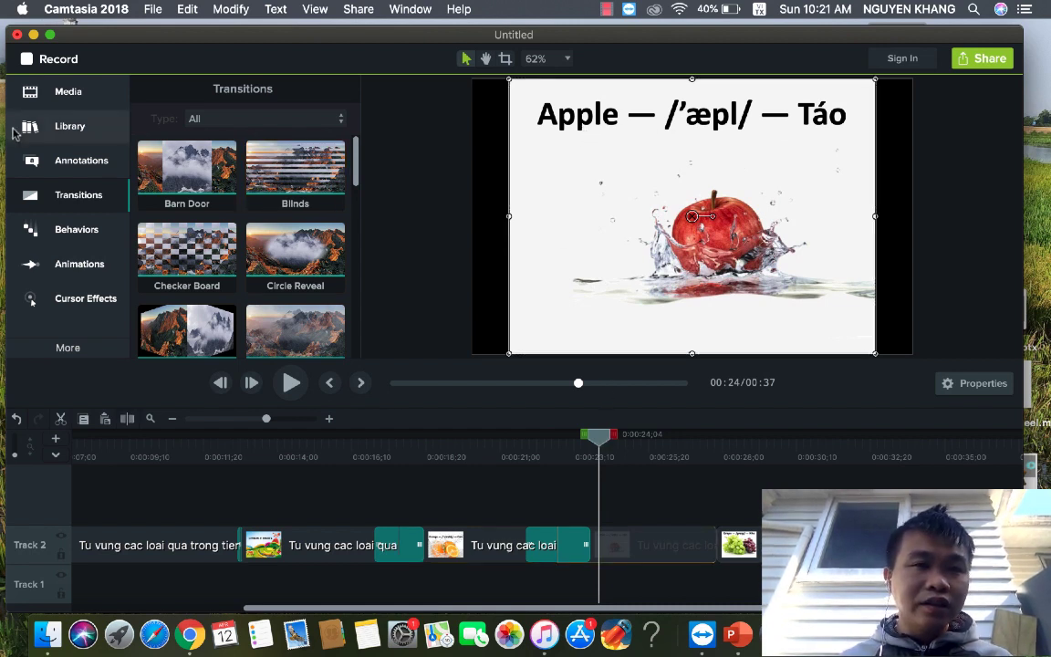
- Place the red ABC Basic callout on the Apple slide, left of the apple, on Track 3
left_click(52, 162)
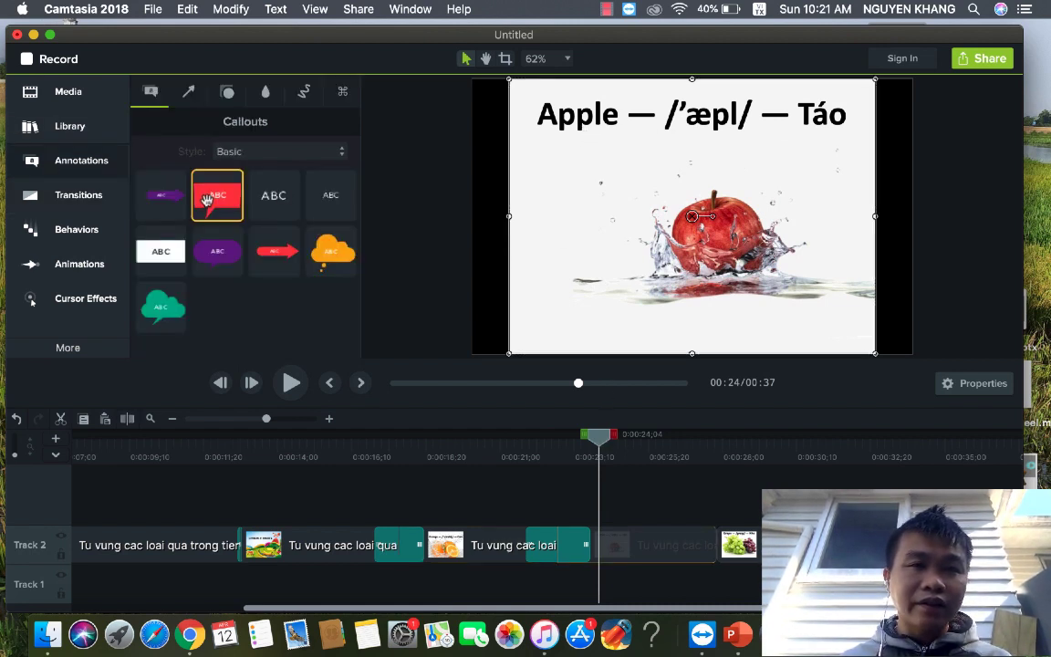
left_click_drag(207, 200, 339, 217)
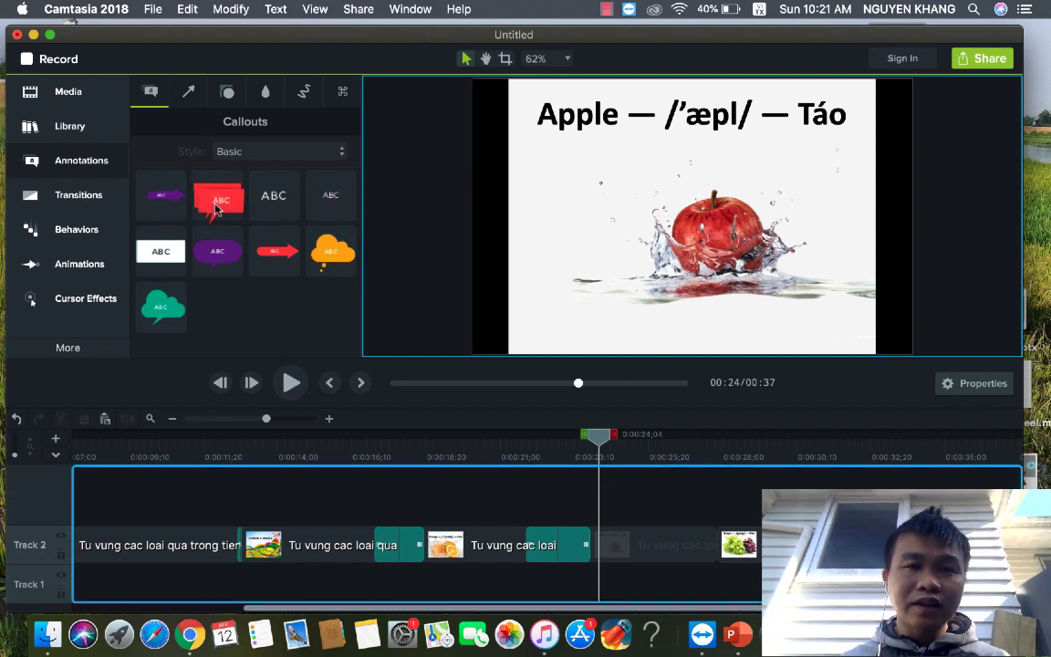
left_click_drag(340, 217, 578, 194)
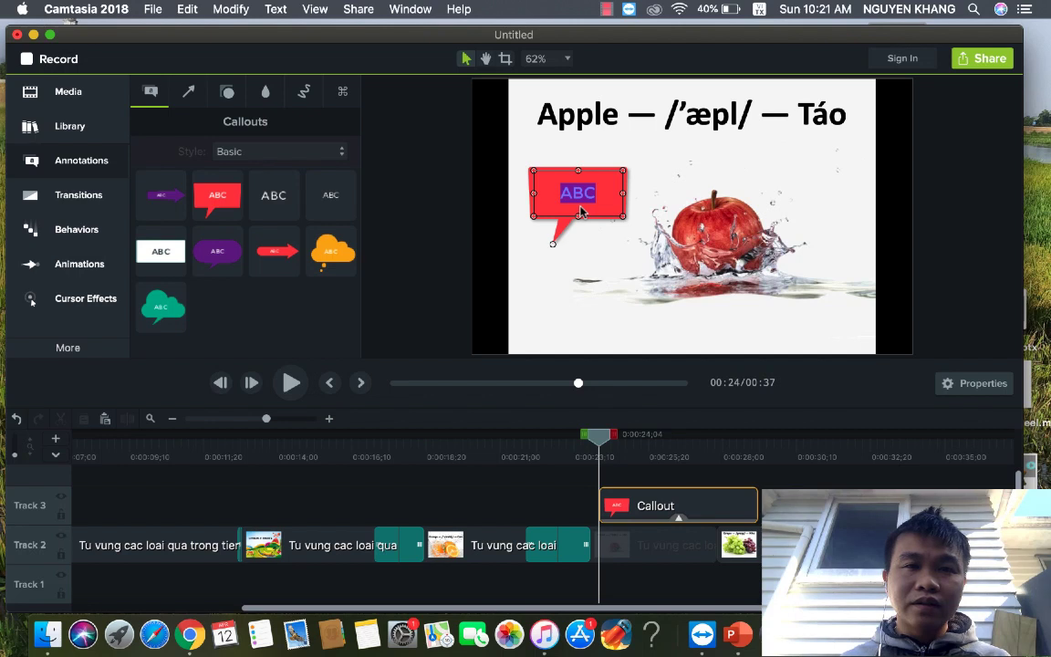
left_click(89, 235)
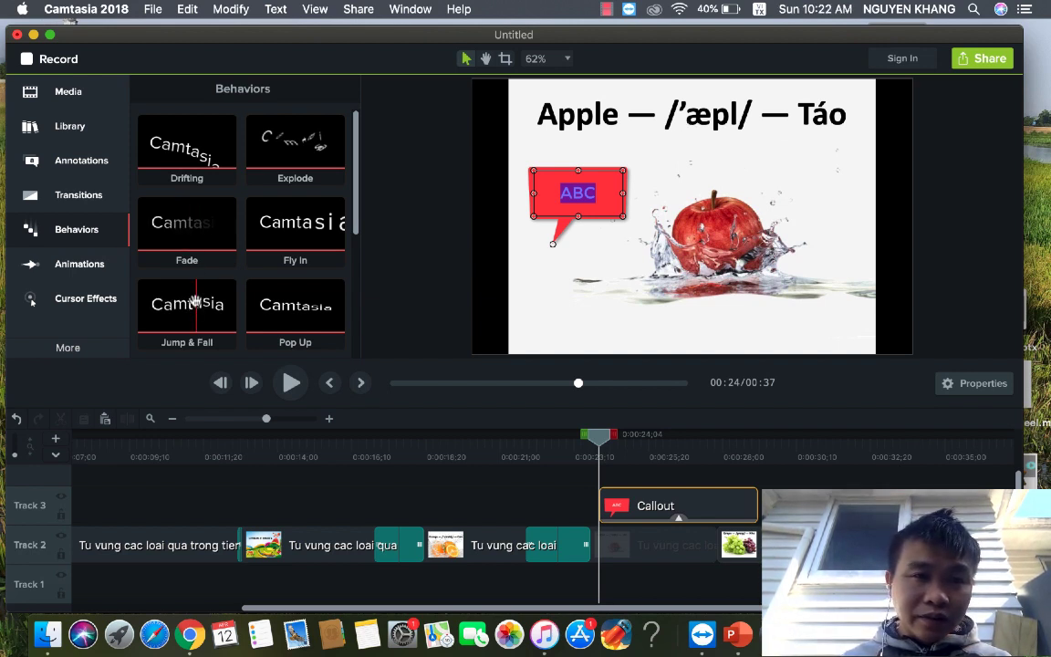
- Apply the Pop Up behavior to the LESSON 2: FRUITS clip on Track 2
left_click(288, 301)
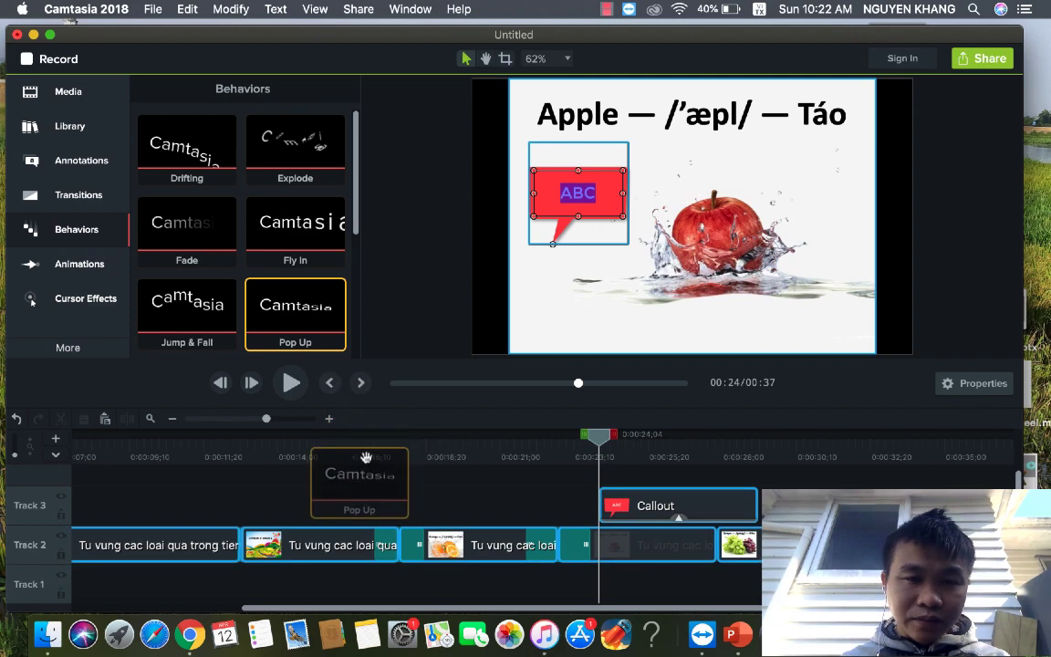
left_click_drag(374, 402, 338, 545)
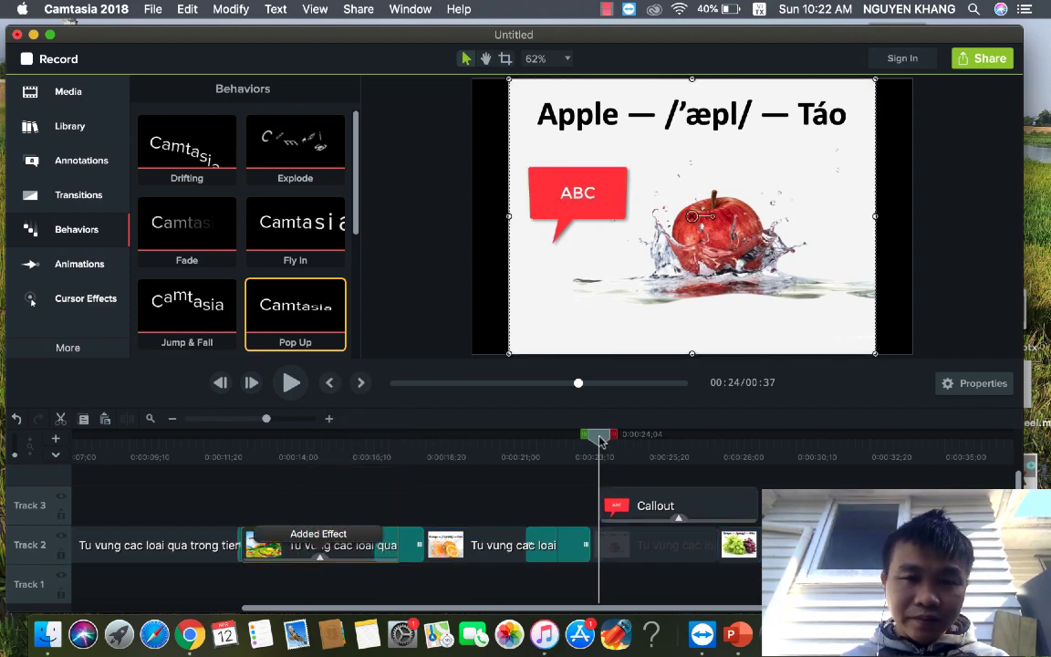
left_click_drag(545, 444, 293, 447)
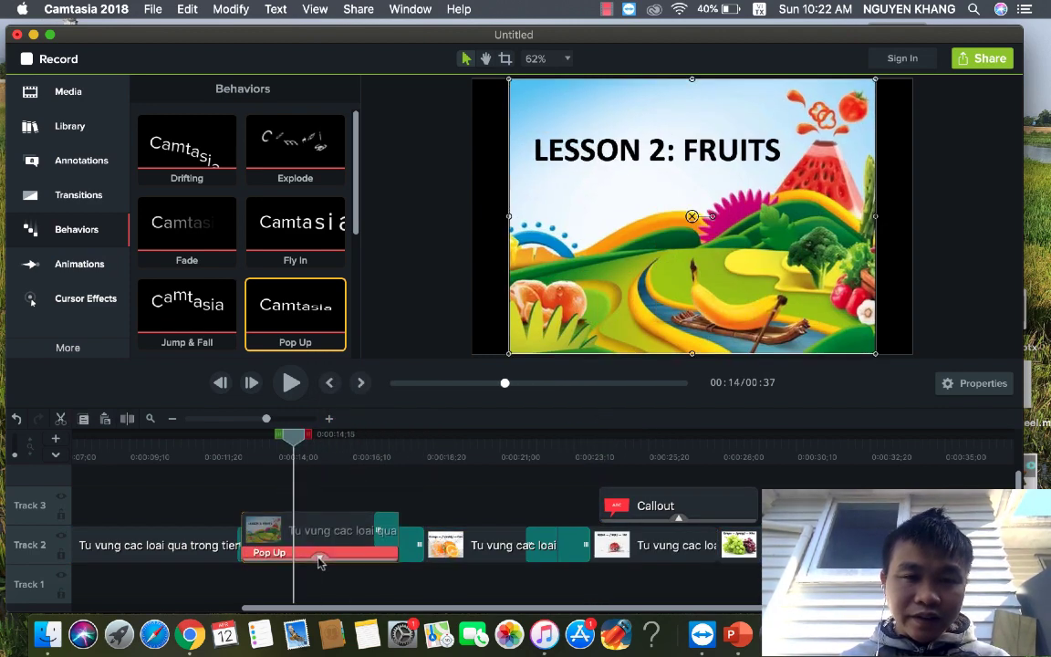
- Review the Pop Up behavior's In, During and Out settings in Properties
left_click(976, 383)
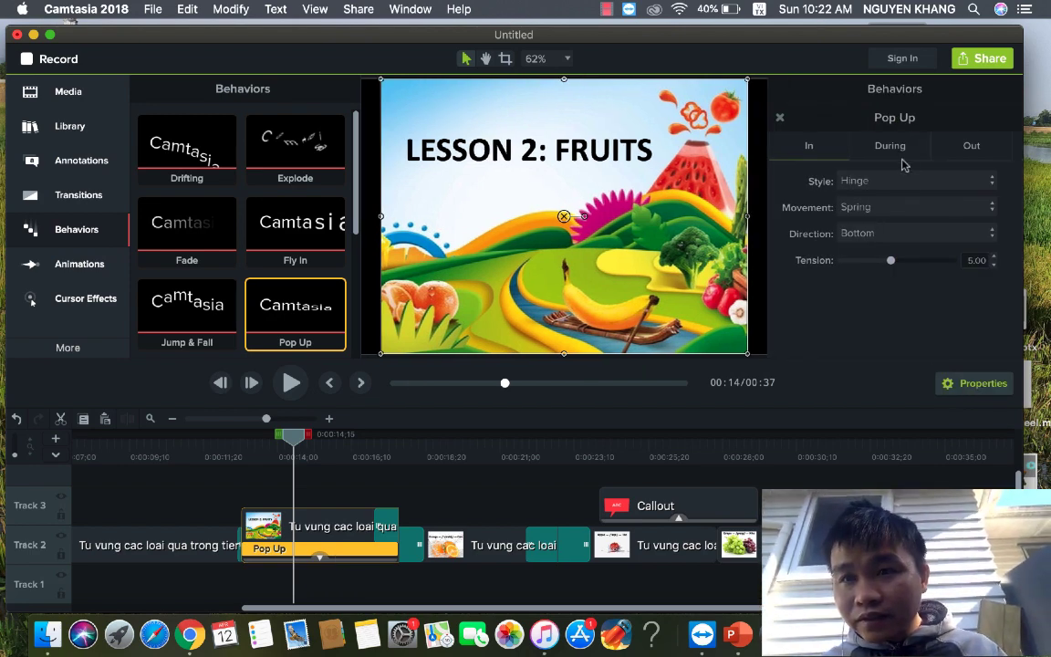
left_click(897, 147)
left_click(830, 148)
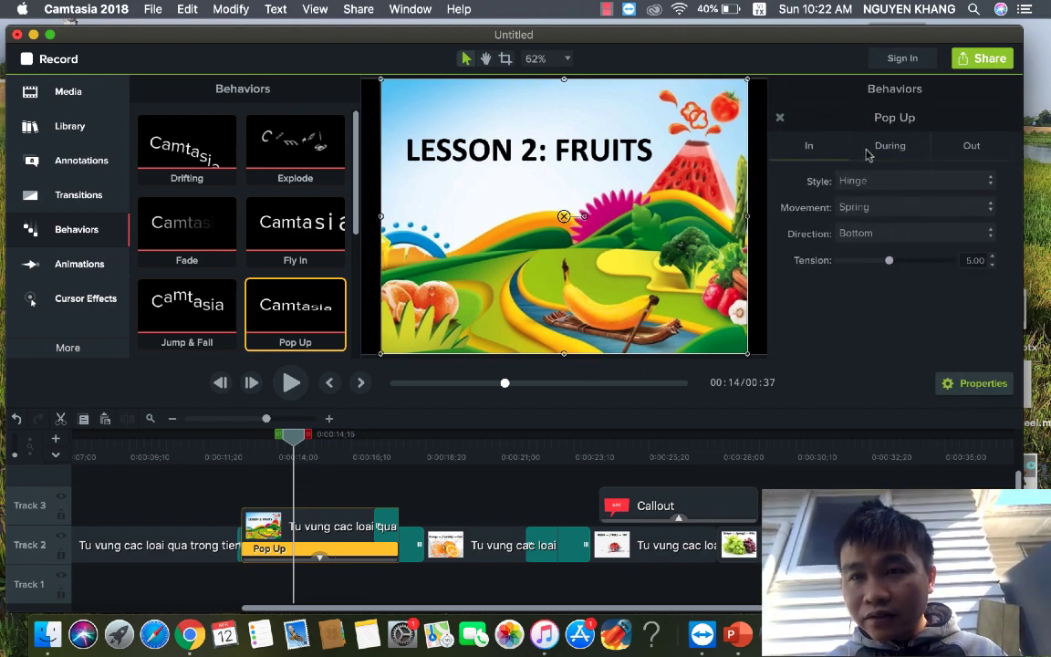
left_click(905, 150)
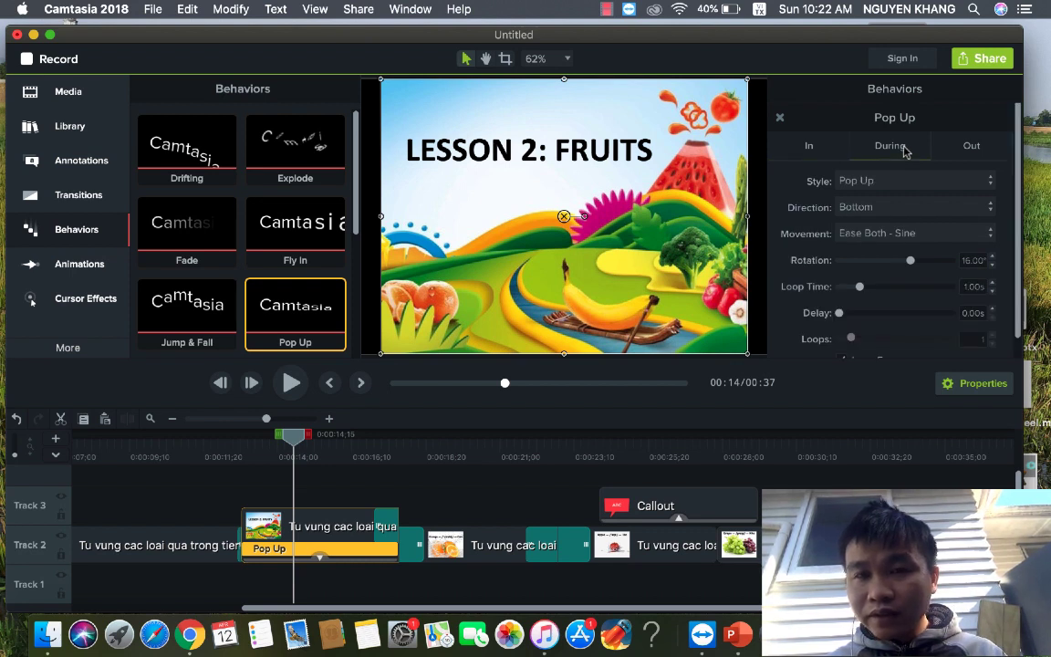
left_click(971, 146)
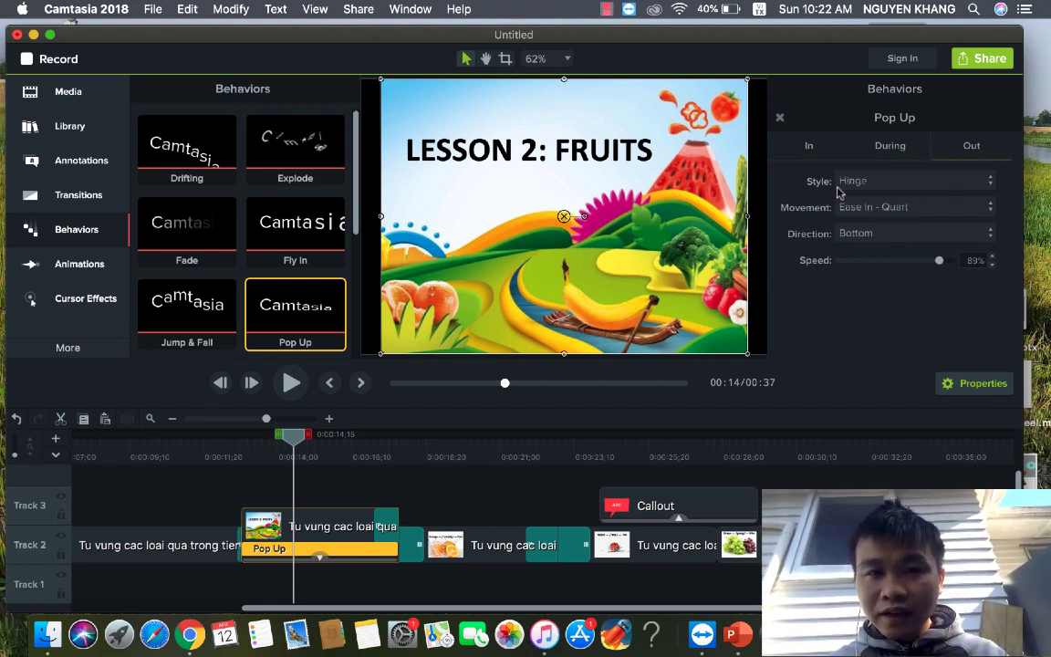
- Play back from 00:12 to preview the Pop Up effect on the Lesson 2 slide
left_click(230, 453)
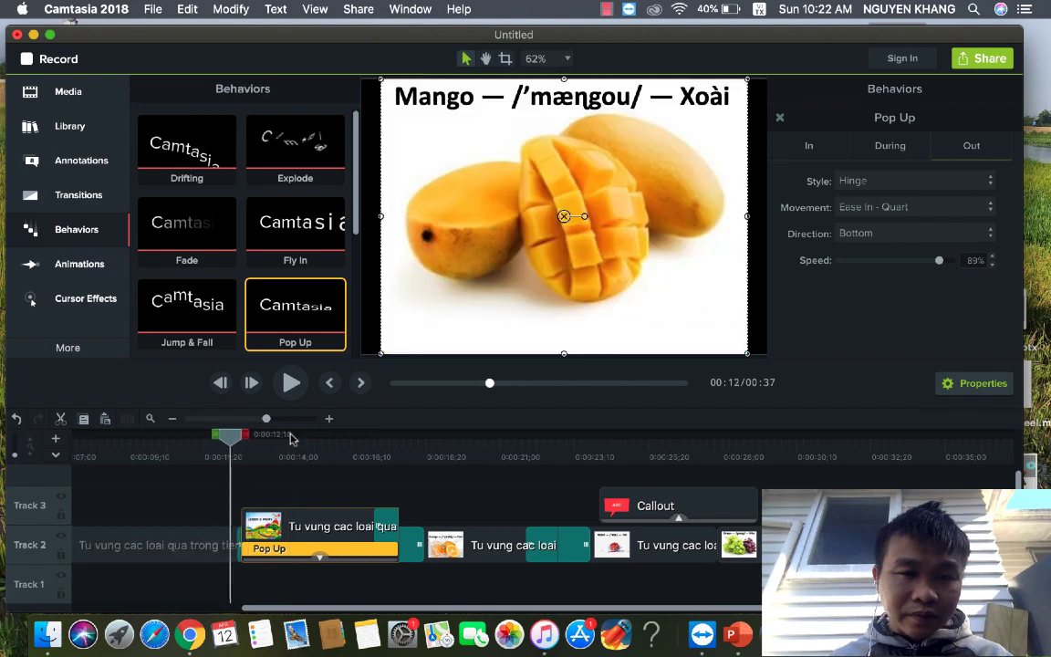
key("space")
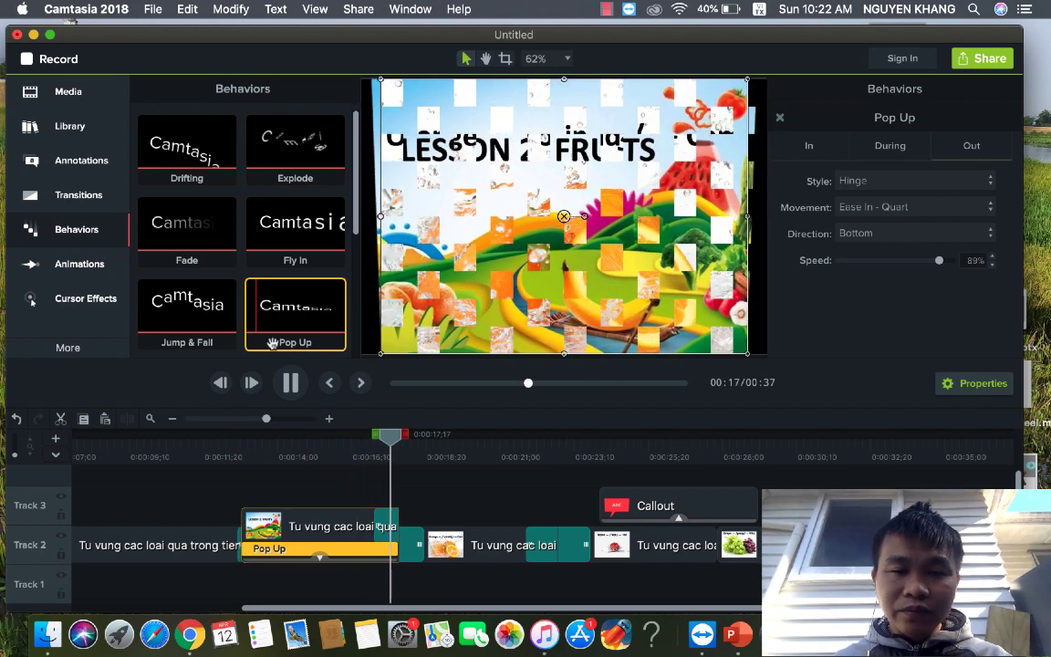
key("space")
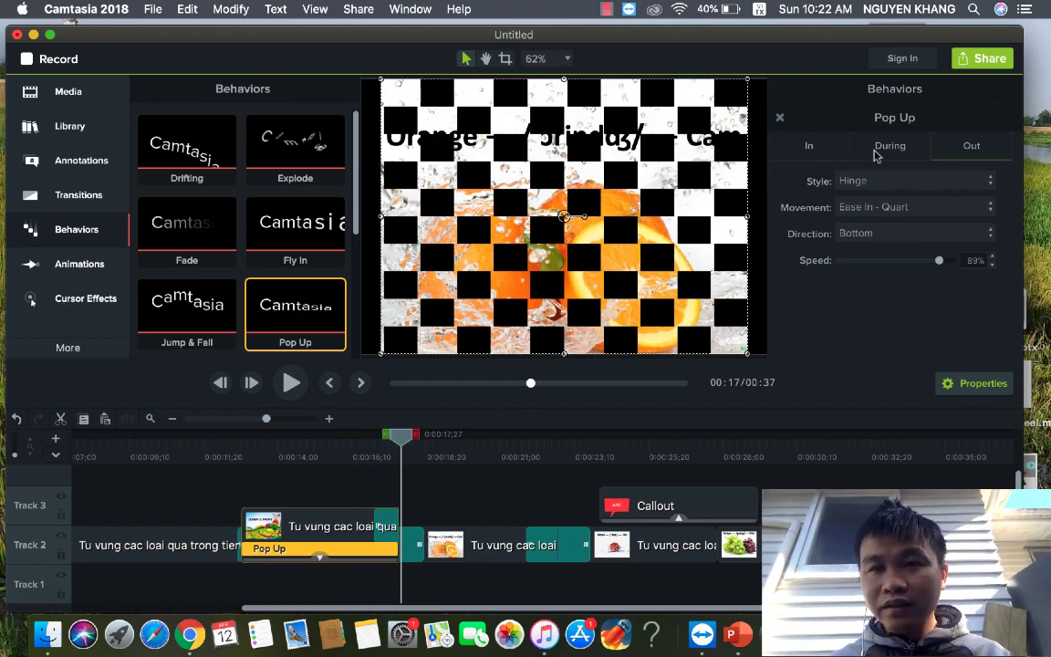
- Confirm the During style stays Pop Up, then bring up the Animations gallery
left_click(890, 151)
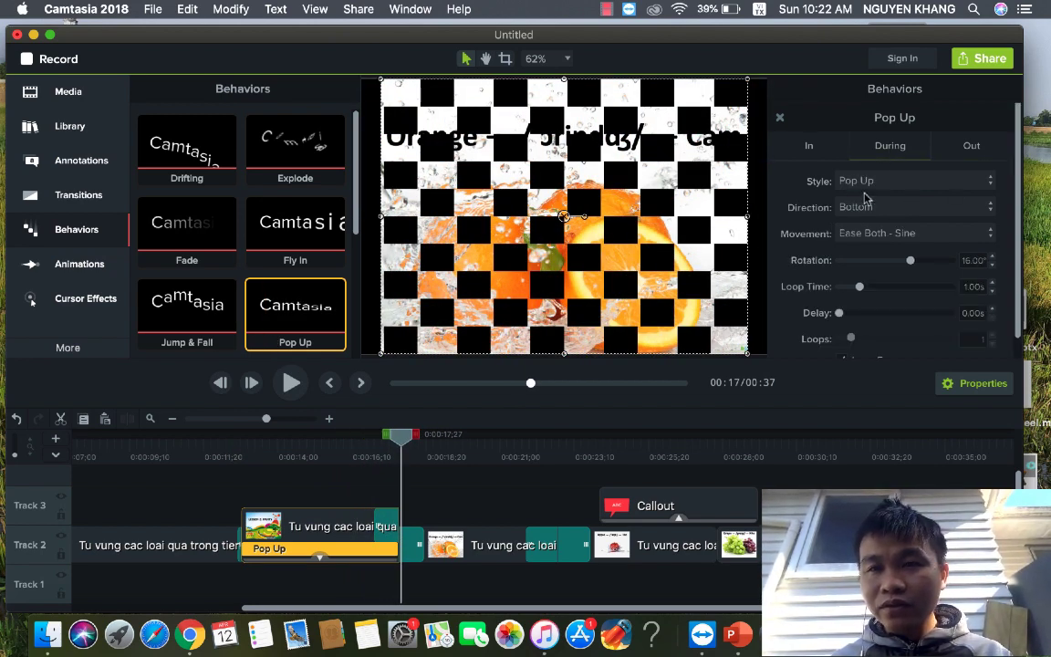
left_click(993, 184)
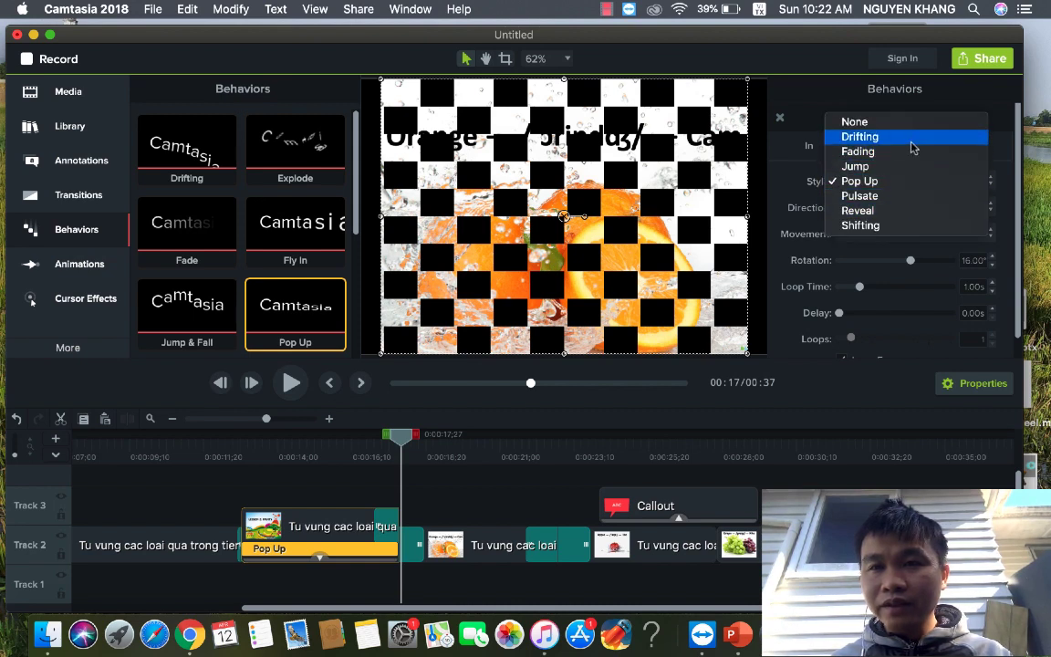
left_click(807, 165)
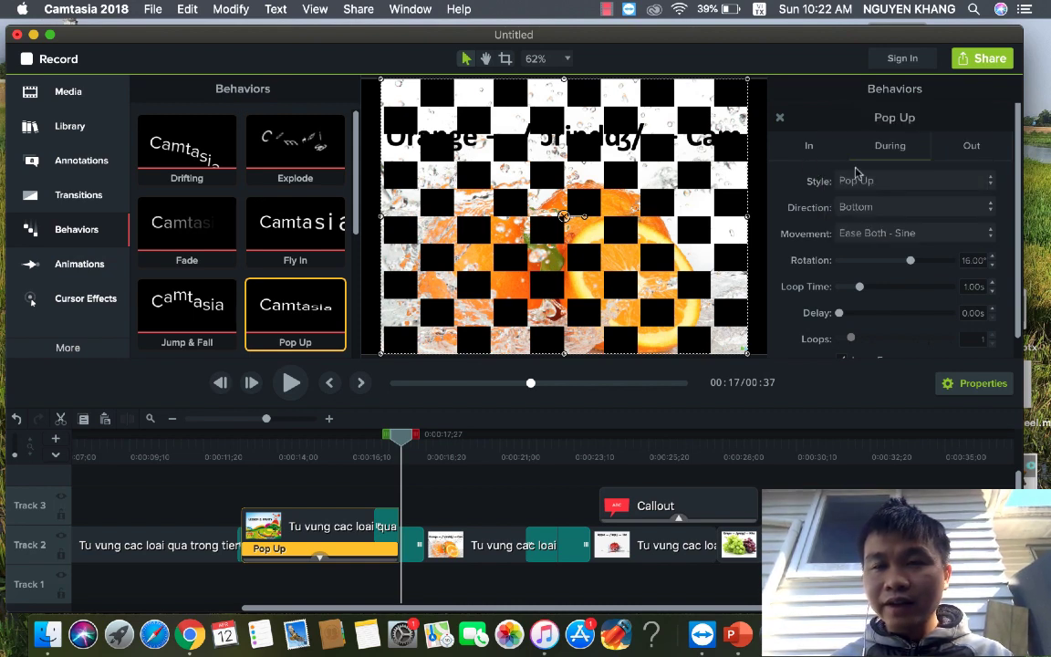
left_click(91, 264)
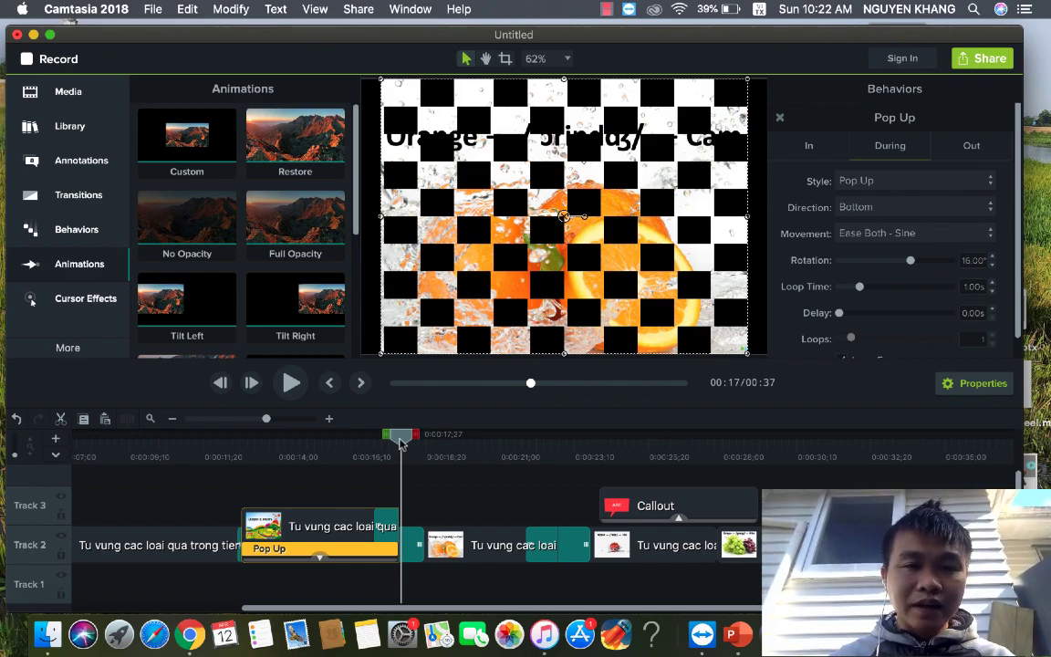
- Scrub from 00:15 through the Lesson 2 Pop Up and the Checker Board transition into Orange
left_click(321, 455)
left_click_drag(321, 455, 338, 455)
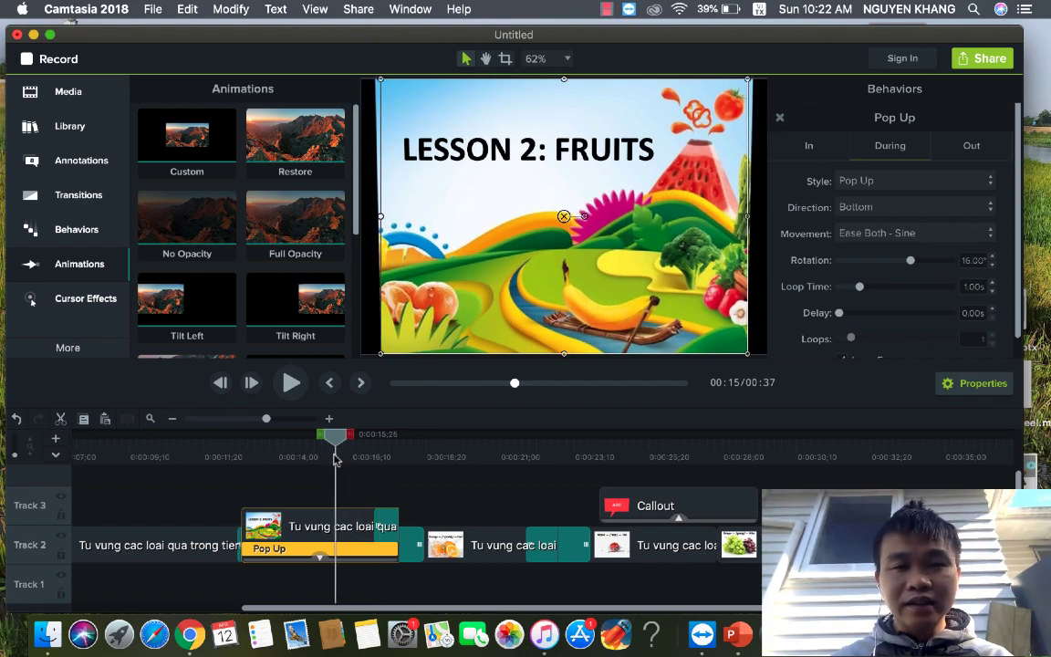
mouse_move(336, 438)
left_mouse_down()
mouse_move(407, 446)
mouse_move(604, 436)
left_mouse_up()
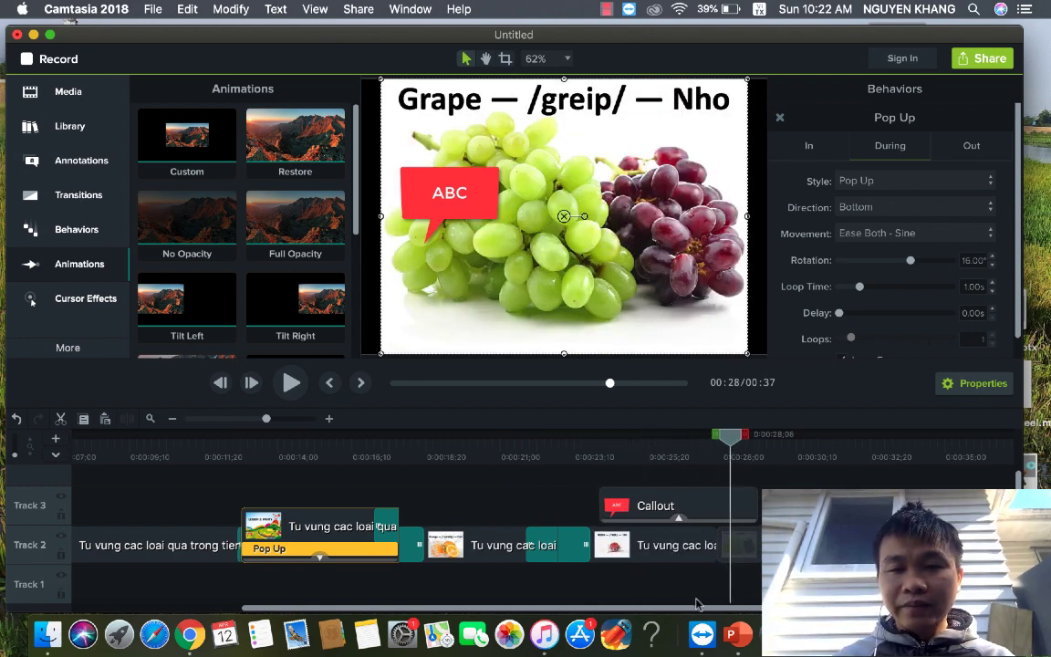
mouse_move(695, 609)
left_mouse_down()
mouse_move(768, 609)
mouse_move(514, 605)
left_mouse_up()
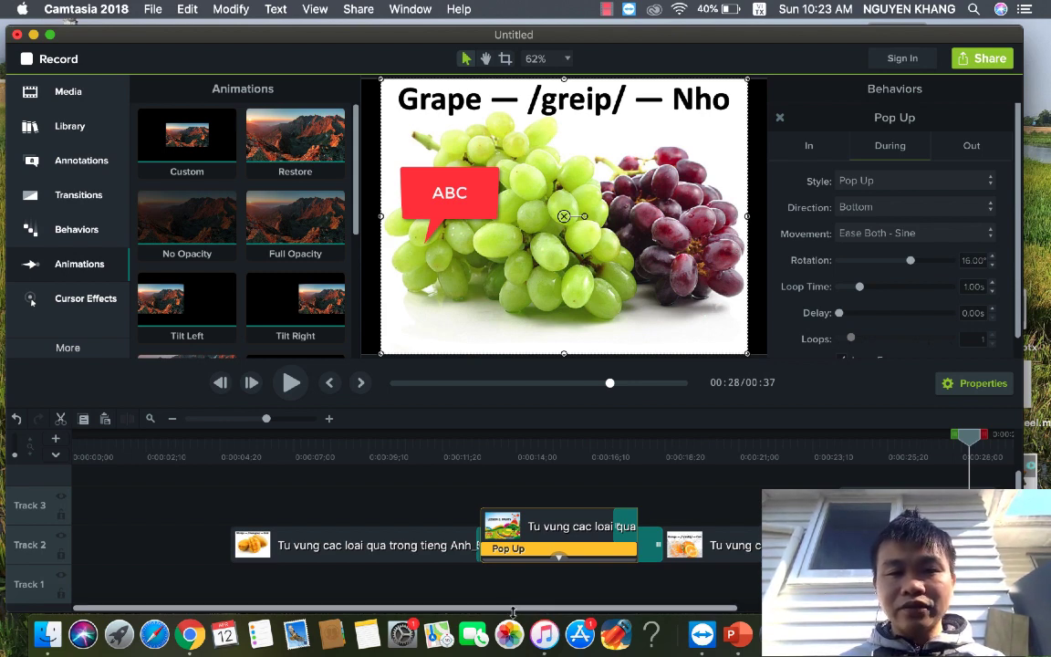
- Scroll the timeline right to reach the Grape slide at 00:28 with the red callout
scroll(515, 614, "right", 5)
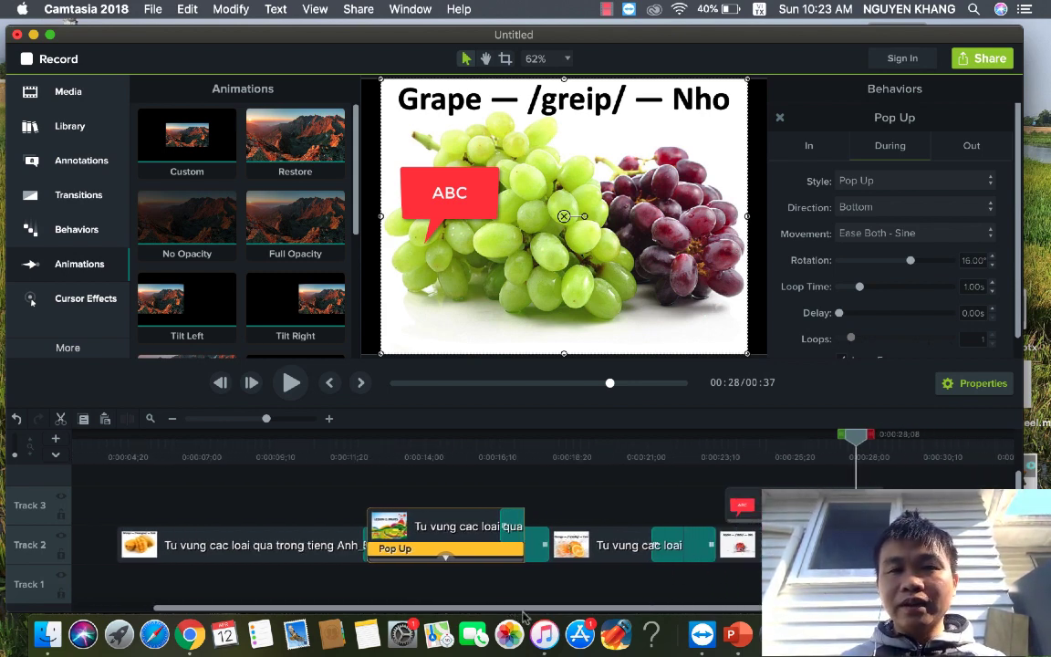
scroll(524, 618, "right", 1)
scroll(524, 619, "right", 1)
scroll(525, 619, "right", 2)
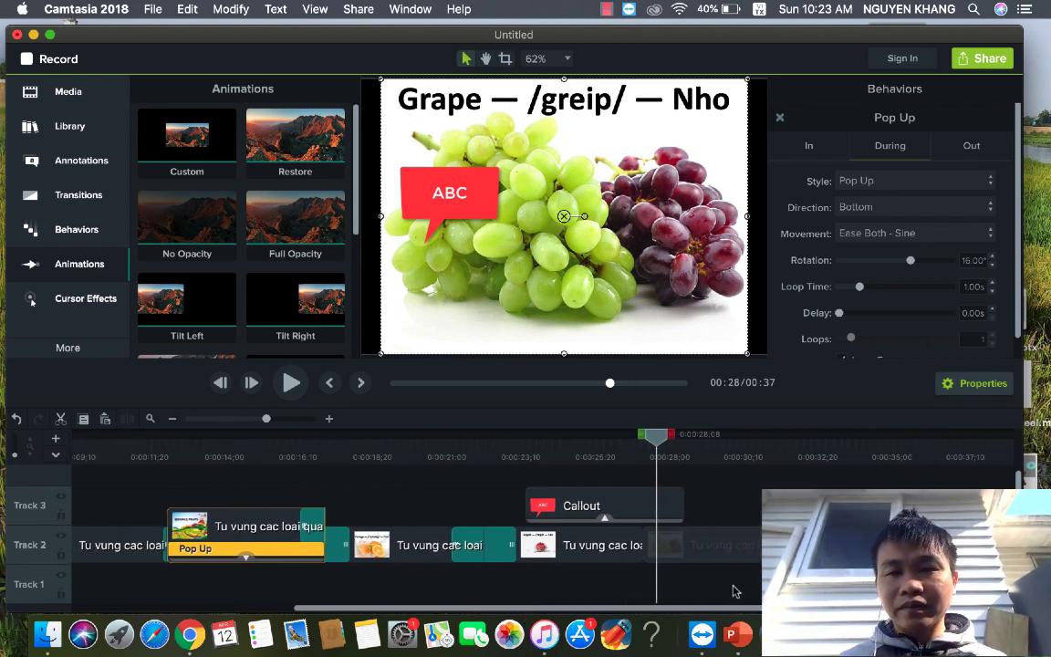
scroll(524, 619, "right", 2)
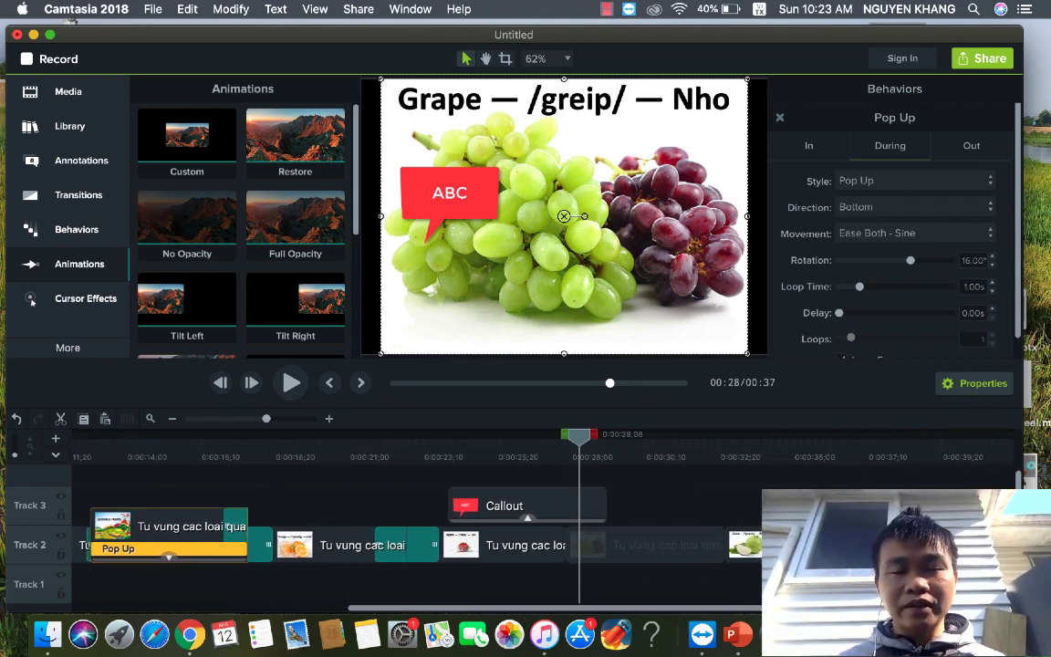